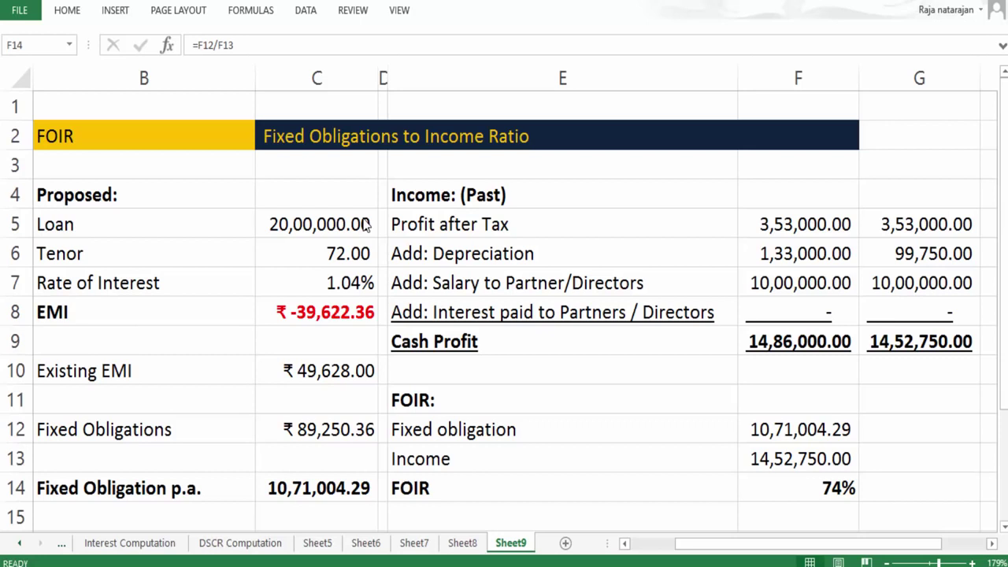
Enter the label Property in cell I4, beside the income calculation
{"action": "scroll", "coordinate": [365, 225], "scroll_direction": "right", "scroll_amount": 3}
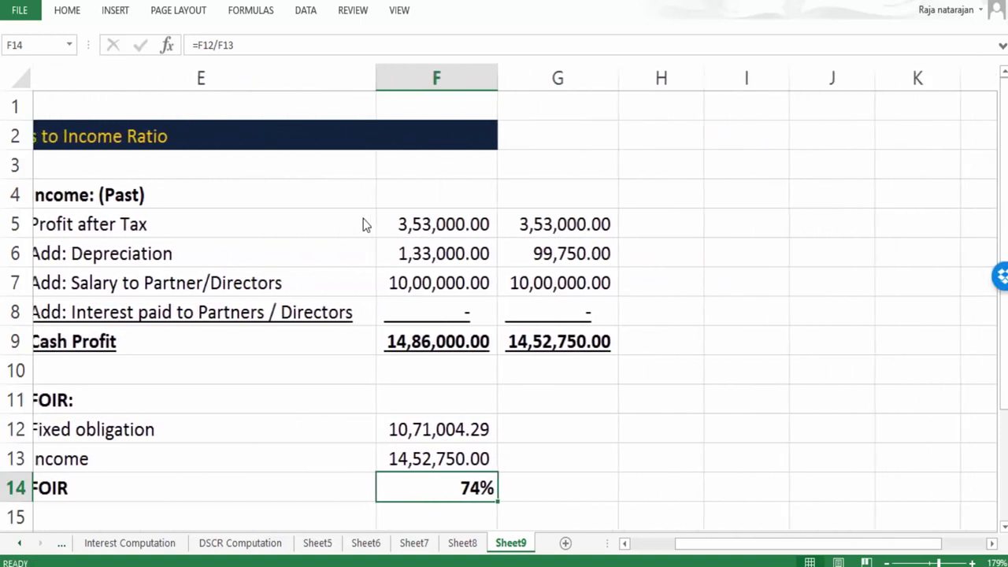
{"action": "left_click", "coordinate": [753, 224]}
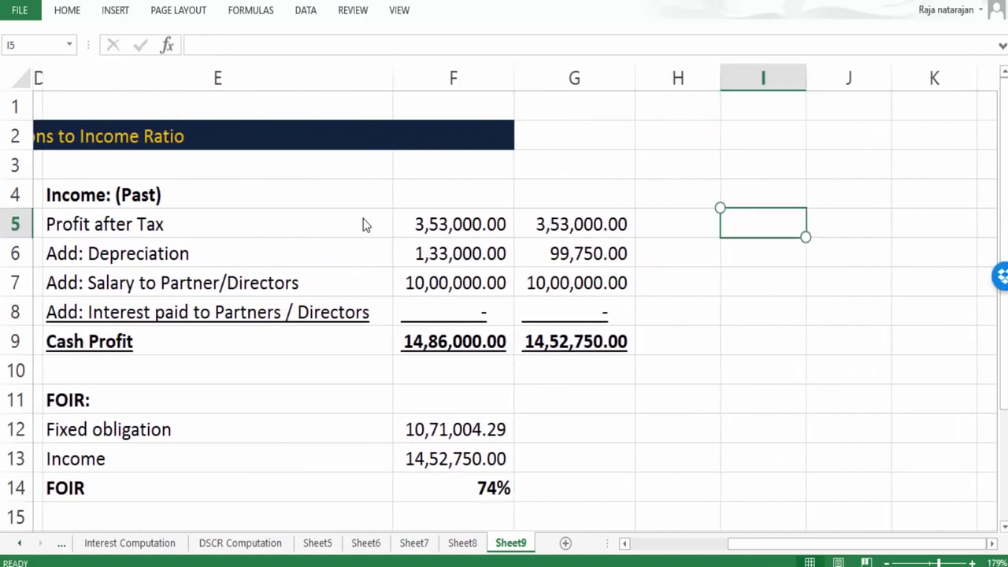
{"action": "key", "text": "Left"}
{"action": "key", "text": "Up"}
{"action": "key", "text": "Right"}
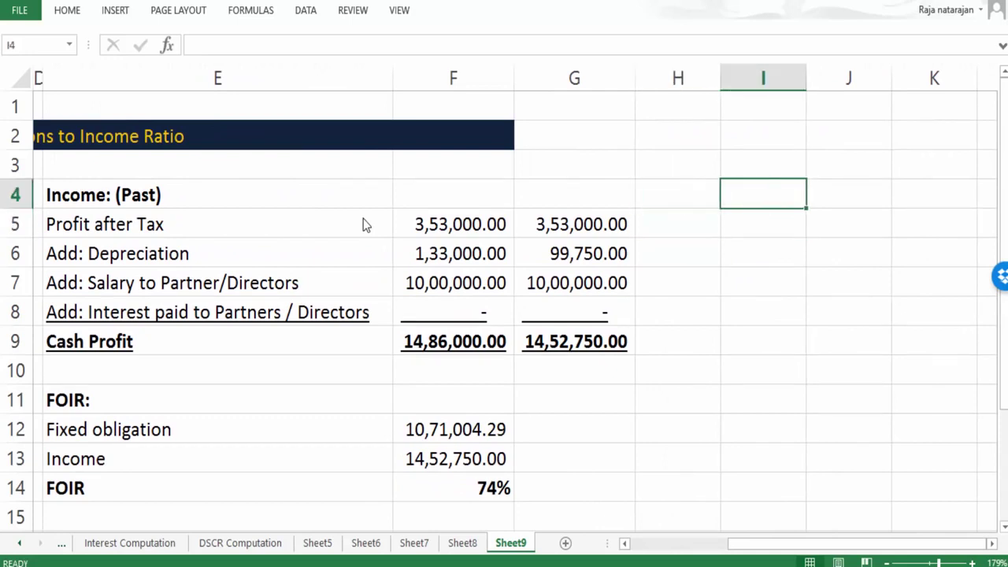
{"action": "type", "text": "pROP"}
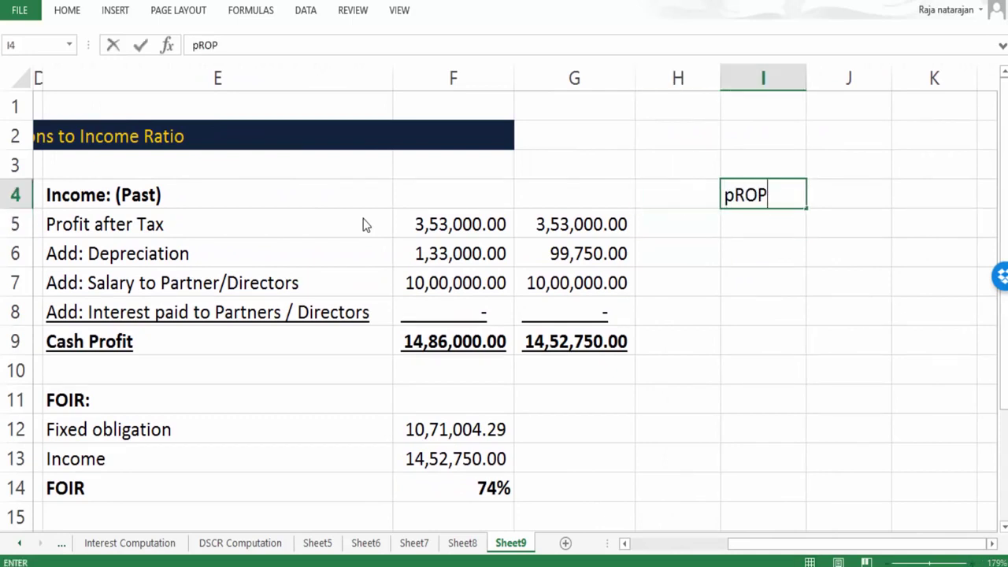
{"action": "type", "text": "ERTY"}
{"action": "key", "text": "Return"}
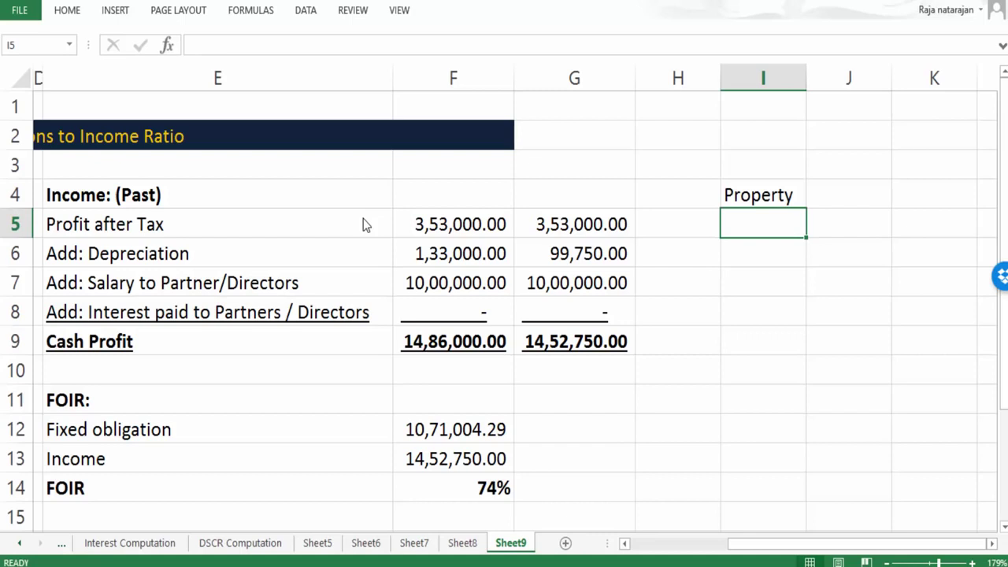
Enter a property value of 50,00,000 in J4, reusing the number format copied from G5
{"action": "key", "text": "Up"}
{"action": "key", "text": "Right"}
{"action": "key", "text": "Left"}
{"action": "key", "text": "Left"}
{"action": "key", "text": "Left"}
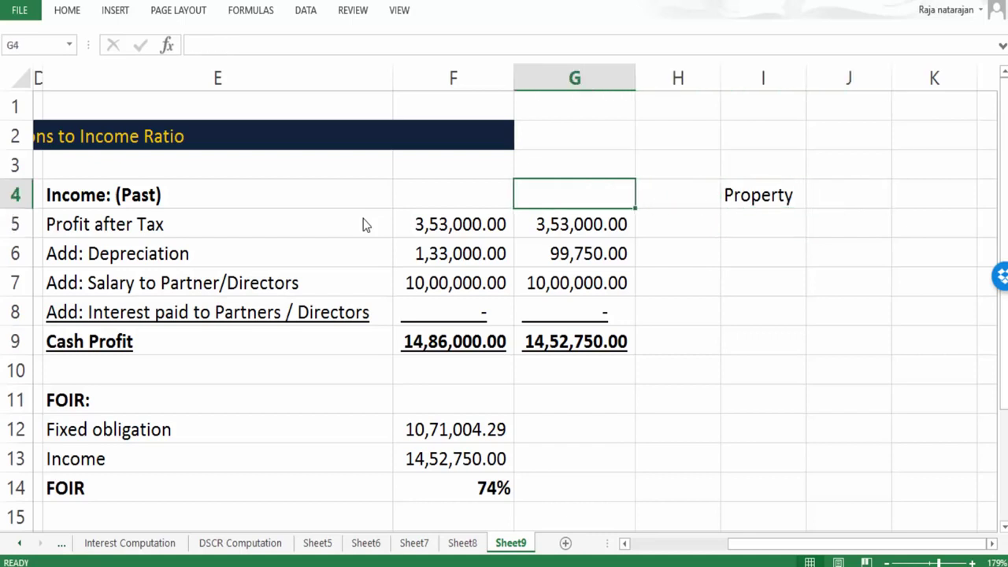
{"action": "key", "text": "Down"}
{"action": "key", "text": "ctrl+c"}
{"action": "key", "text": "Up"}
{"action": "key", "text": "Right"}
{"action": "key", "text": "Right"}
{"action": "key", "text": "Right"}
{"action": "key", "text": "Return"}
{"action": "type", "text": "50,00,0"}
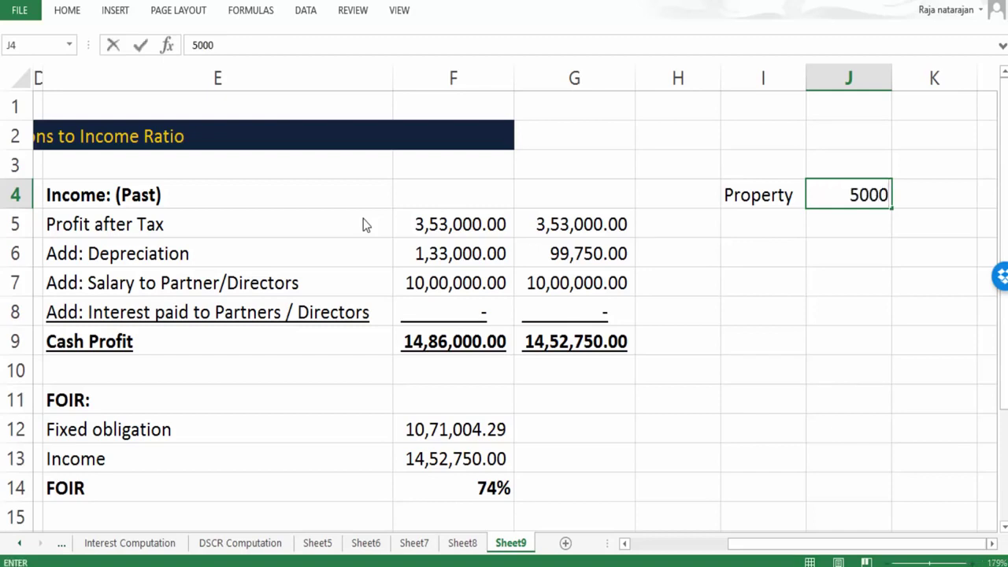
{"action": "type", "text": "000"}
{"action": "key", "text": "Return"}
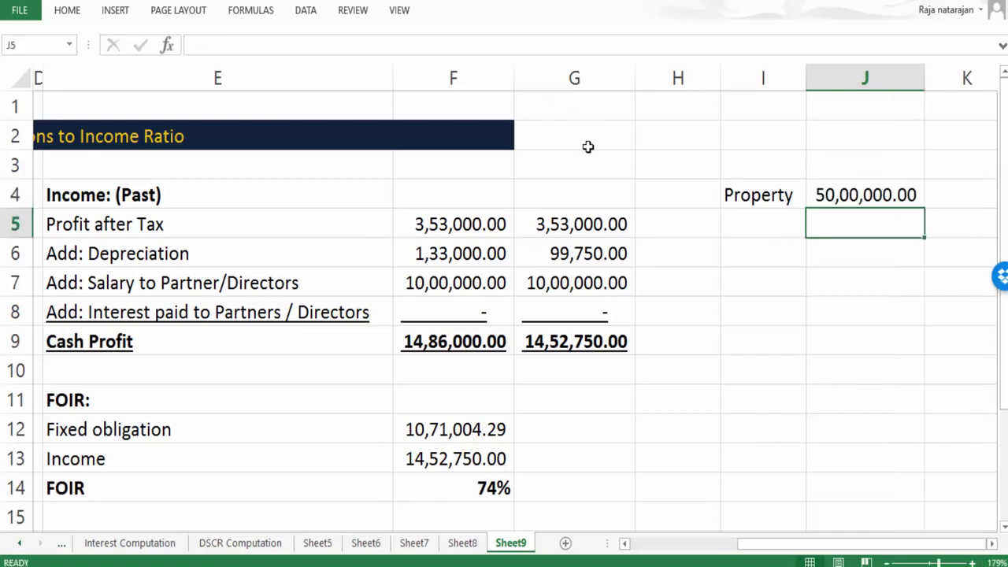
Add the label Loan in I5, directly below Property
{"action": "key", "text": "Left"}
{"action": "key", "text": "Up"}
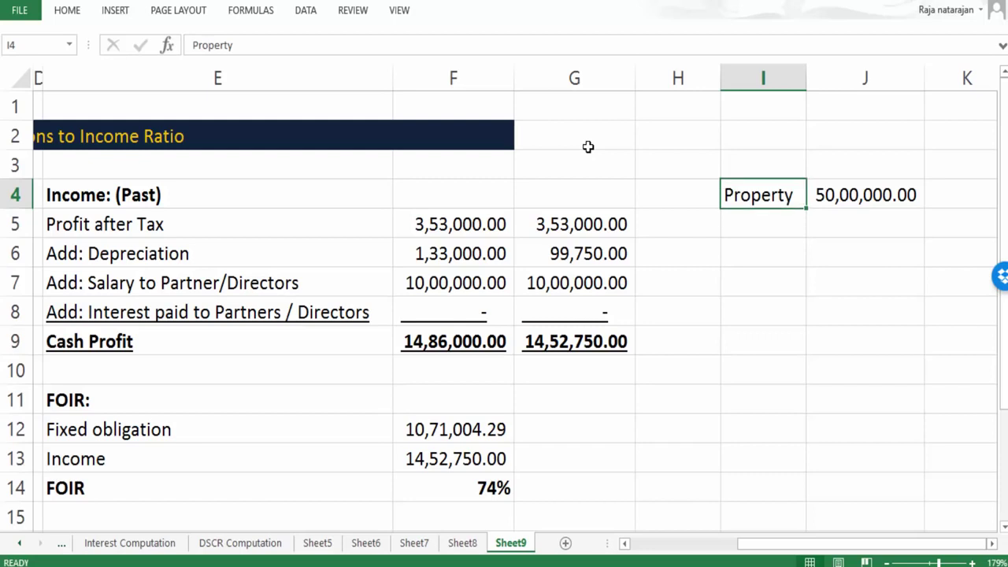
{"action": "key", "text": "Right"}
{"action": "key", "text": "Left"}
{"action": "key", "text": "Down"}
{"action": "type", "text": "Loan"}
{"action": "key", "text": "Return"}
Fill J4 down into J5 for its format and set the loan amount there to 20,00,000
{"action": "key", "text": "Up"}
{"action": "key", "text": "Right"}
{"action": "key", "text": "ctrl+d"}
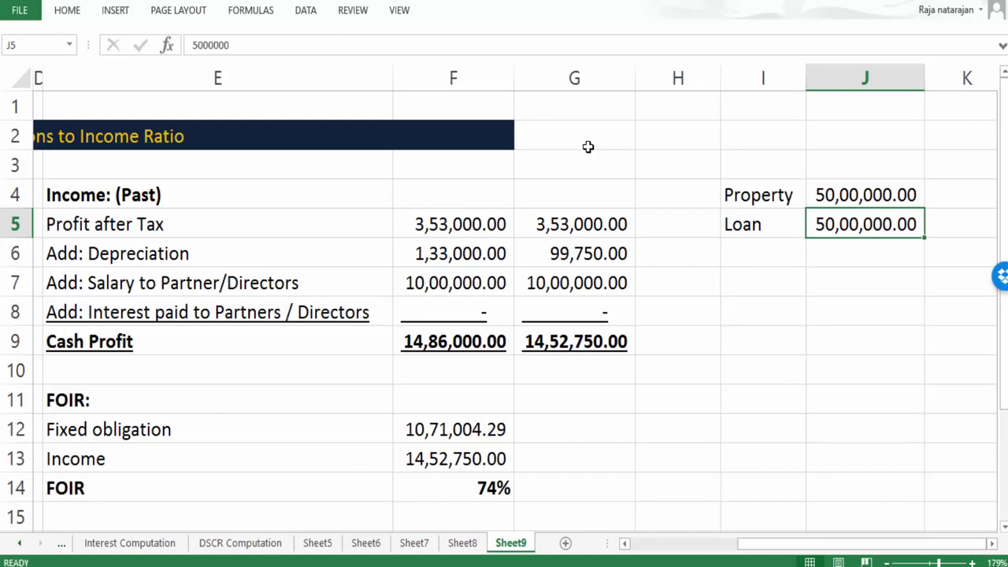
{"action": "type", "text": "20,0"}
{"action": "type", "text": "0,000"}
{"action": "key", "text": "Return"}
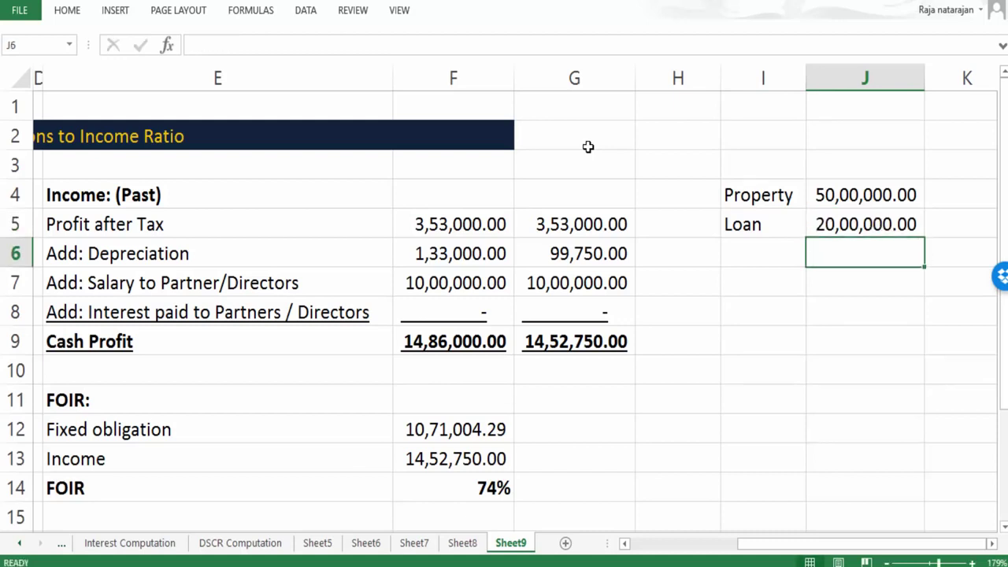
Add the label LTV in I6 and make it bold
{"action": "key", "text": "Left"}
{"action": "type", "text": "LTV"}
{"action": "key", "text": "Return"}
{"action": "key", "text": "Up"}
{"action": "key", "text": "ctrl+b"}
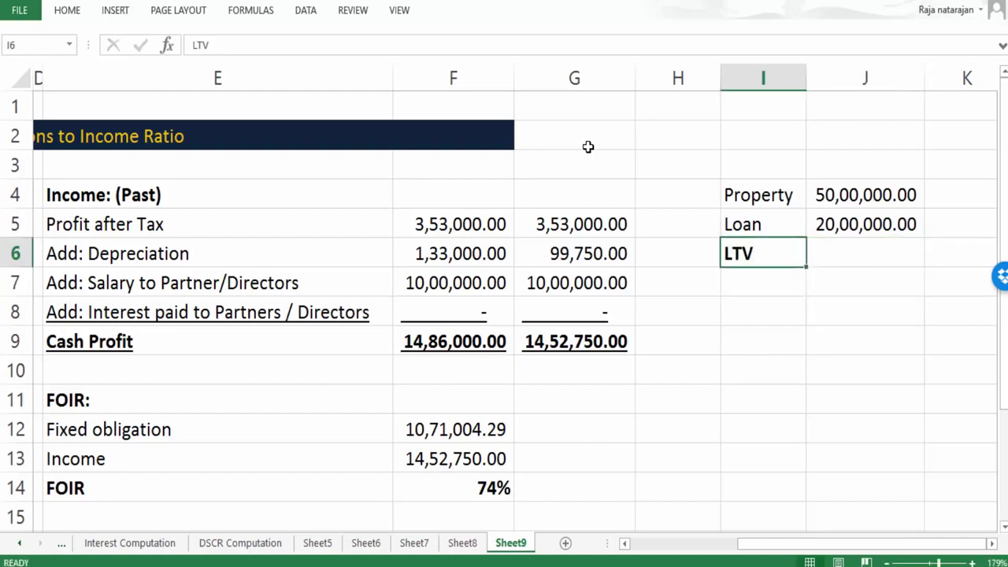
Calculate the LTV in J6 with =J5/J4 and format the cell as a percentage
{"action": "key", "text": "Right"}
{"action": "type", "text": "="}
{"action": "key", "text": "Up"}
{"action": "type", "text": "/"}
{"action": "key", "text": "Up"}
{"action": "key", "text": "Up"}
{"action": "key", "text": "Return"}
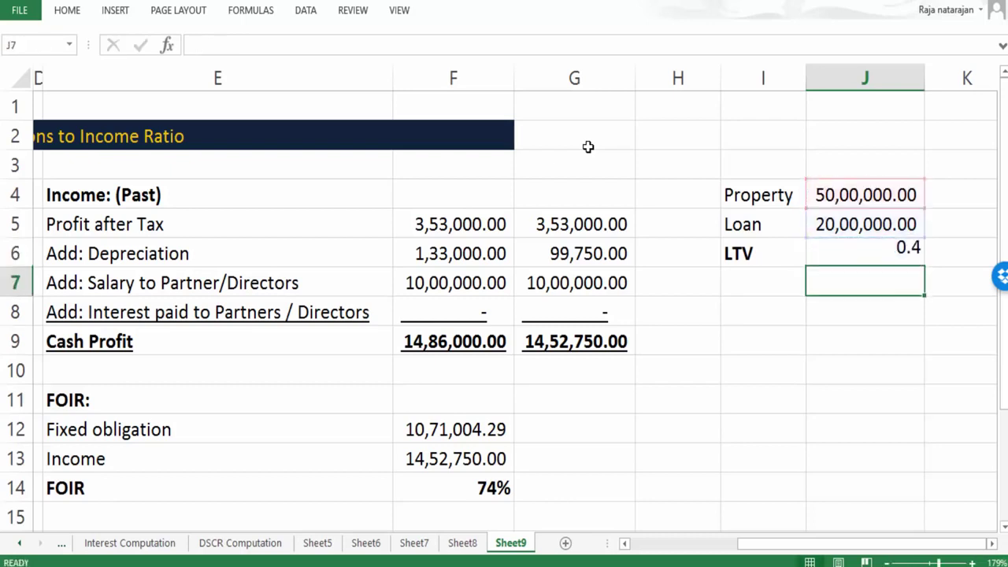
{"action": "key", "text": "Up"}
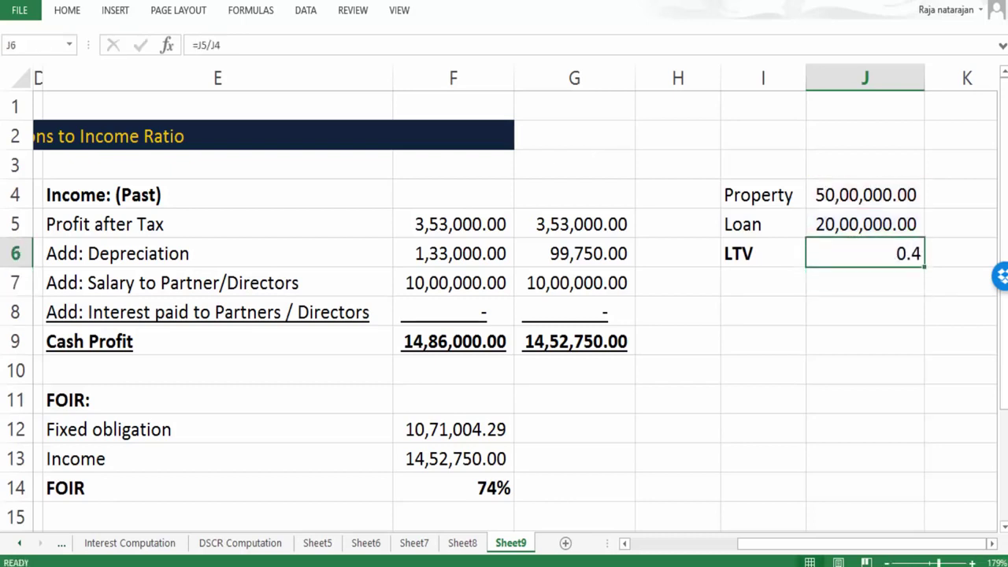
{"action": "left_click", "coordinate": [67, 11]}
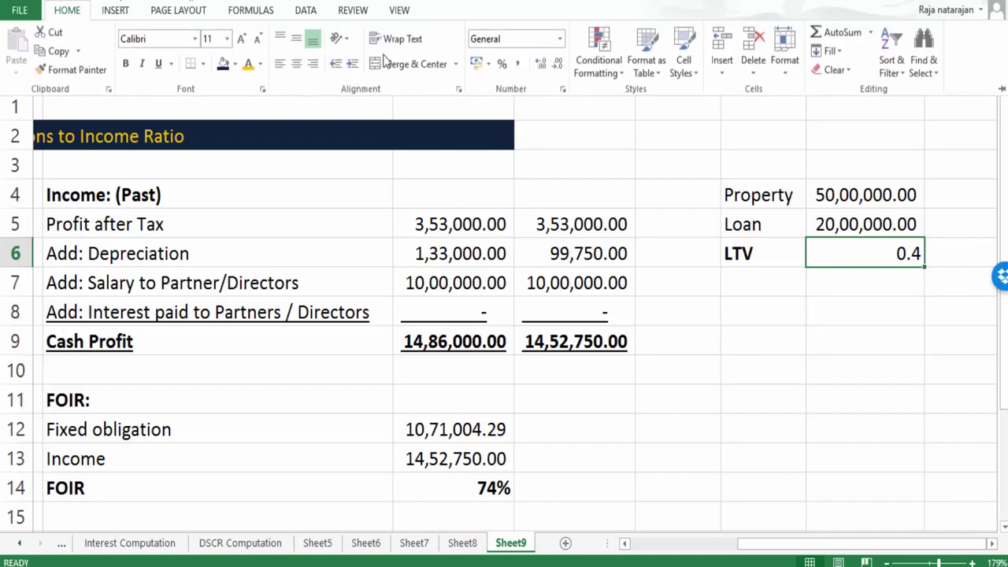
{"action": "left_click", "coordinate": [502, 64]}
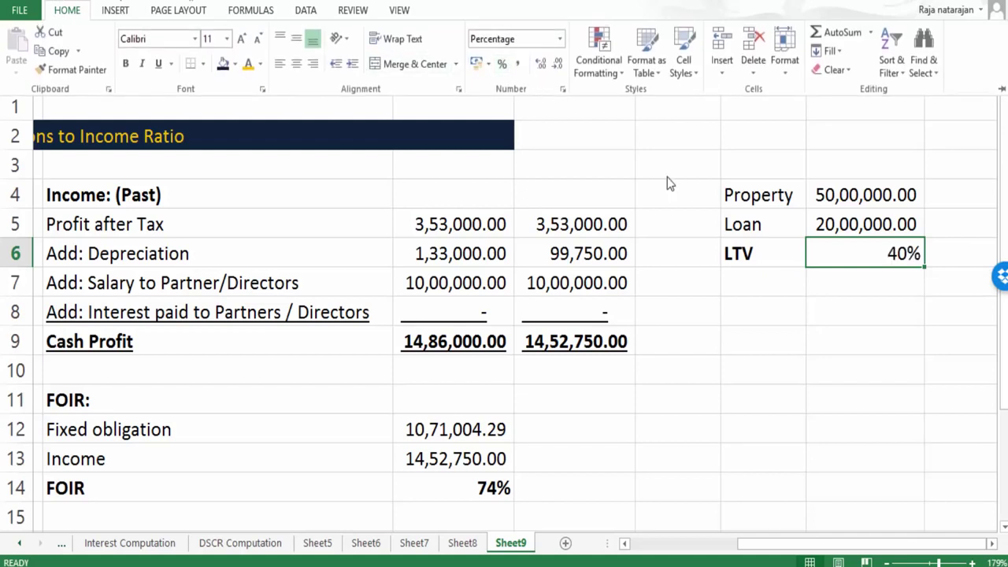
Make the Property label and its value in I4:J4 bold
{"action": "left_click", "coordinate": [759, 264]}
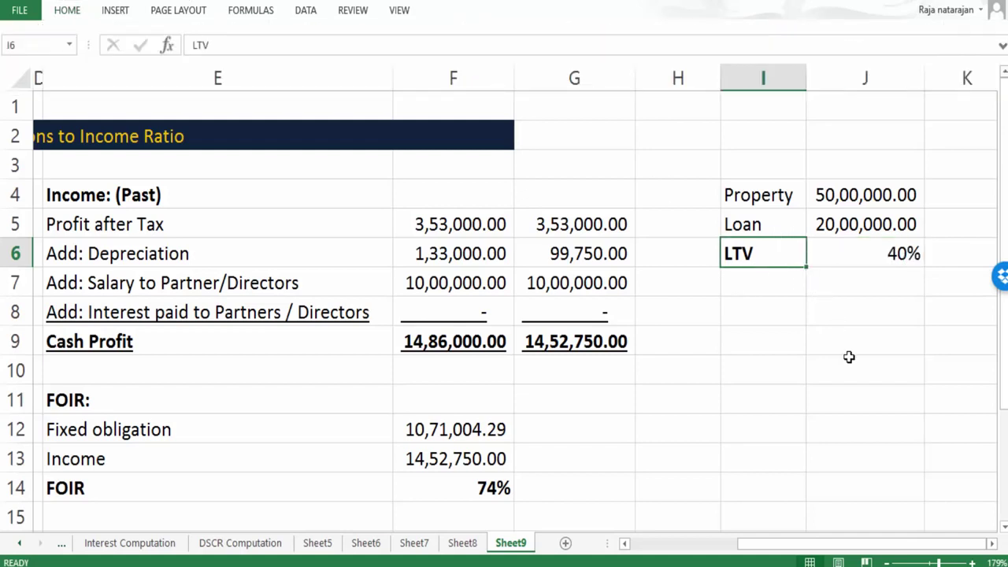
{"action": "key", "text": "Up"}
{"action": "key", "text": "Up"}
{"action": "key", "text": "shift+Right"}
{"action": "key", "text": "ctrl+b"}
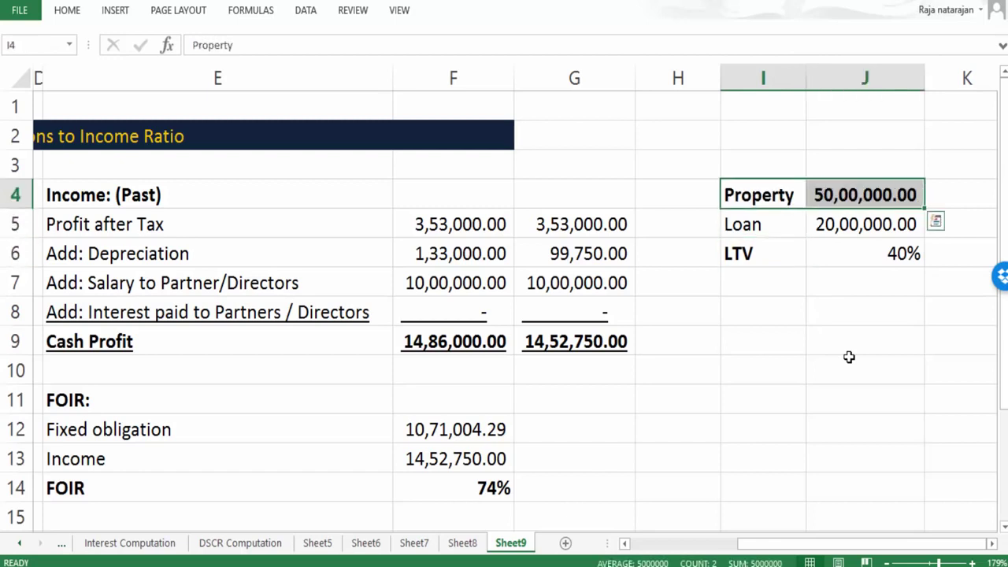
Enter the heading Commercial in I3, above the Property row
{"action": "key", "text": "Up"}
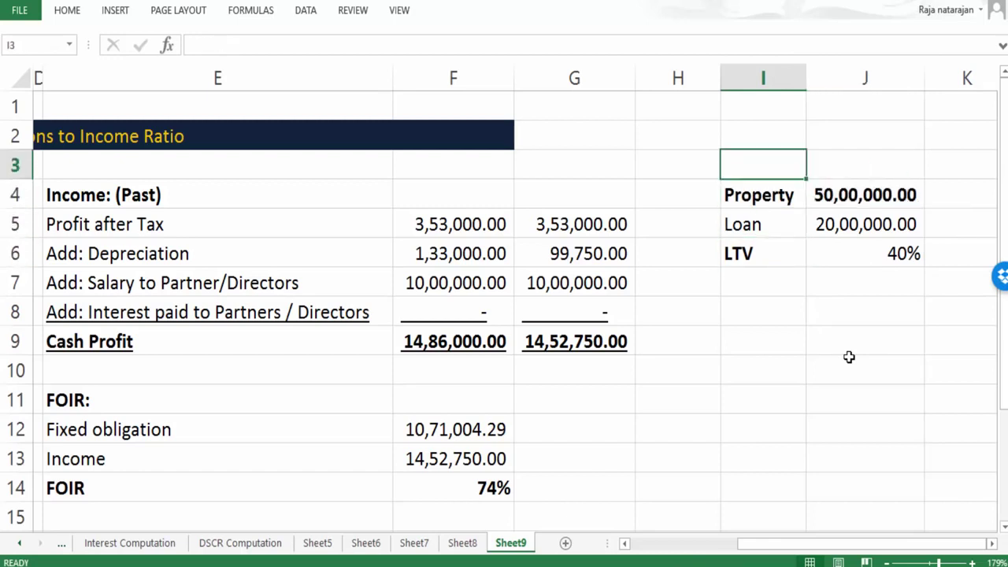
{"action": "type", "text": "c"}
{"action": "type", "text": "ommercial"}
{"action": "key", "text": "ctrl+Return"}
{"action": "key", "text": "Down"}
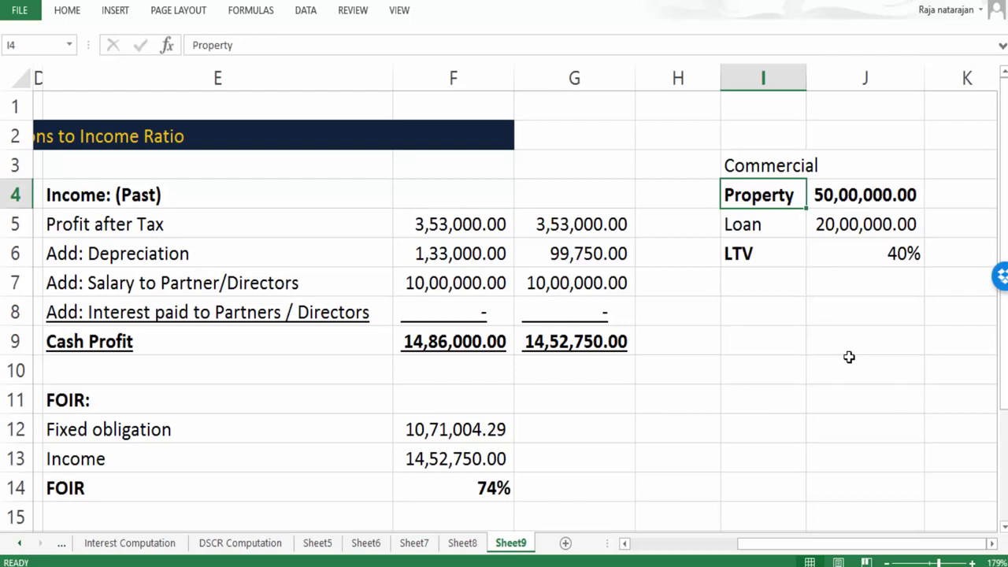
{"action": "key", "text": "Down"}
{"action": "key", "text": "Down"}
{"action": "key", "text": "Down"}
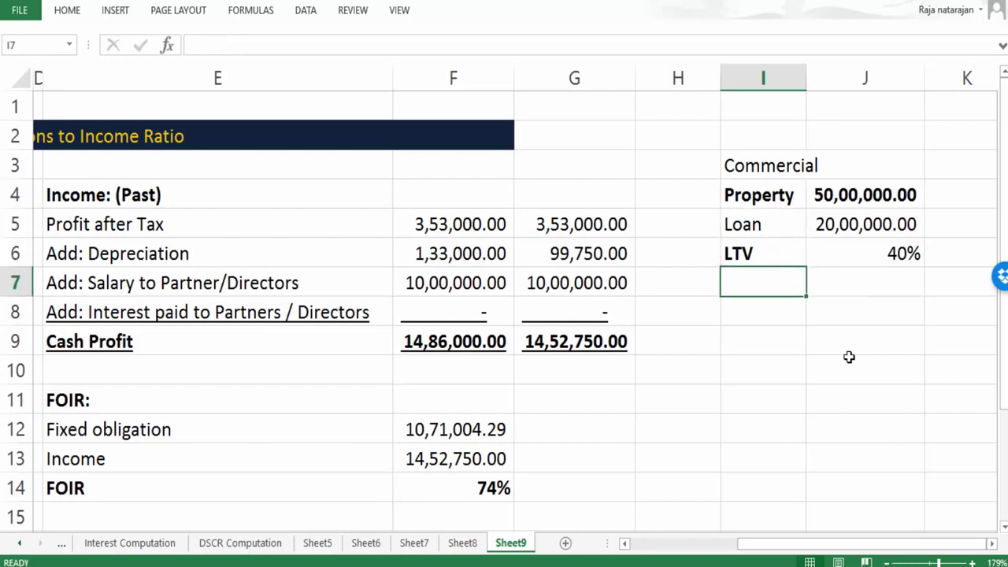
{"action": "key", "text": "Up"}
{"action": "key", "text": "Up"}
{"action": "key", "text": "Up"}
{"action": "key", "text": "shift+Right"}
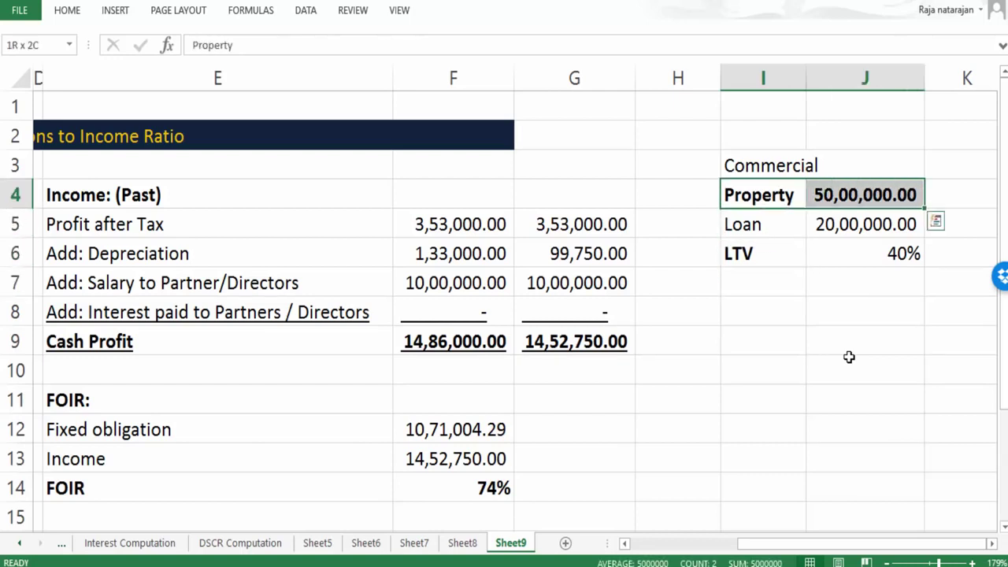
Add the label LTV (Bank) in I7, below the LTV row
{"action": "key", "text": "Down"}
{"action": "key", "text": "Down"}
{"action": "key", "text": "Down"}
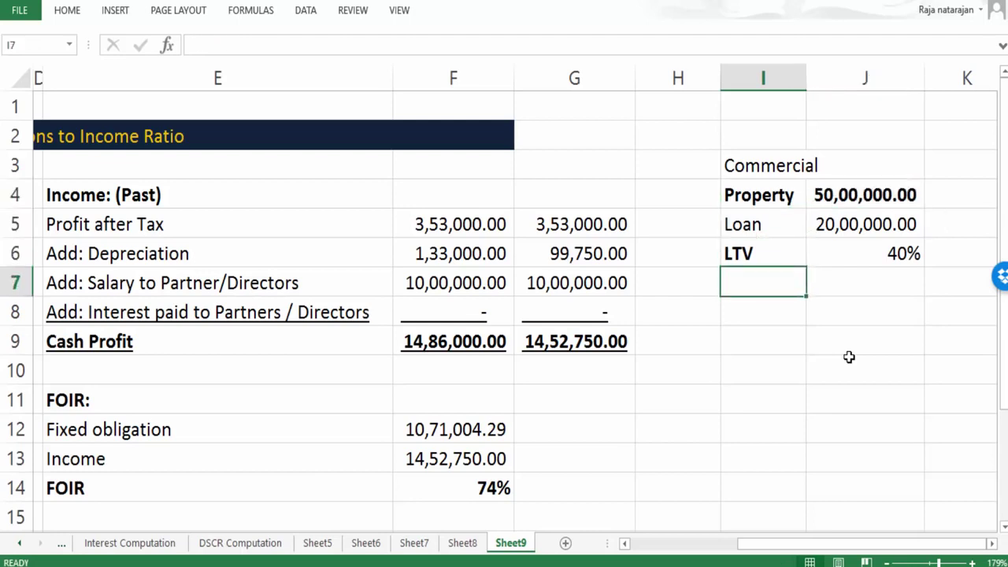
{"action": "type", "text": "LTV (B"}
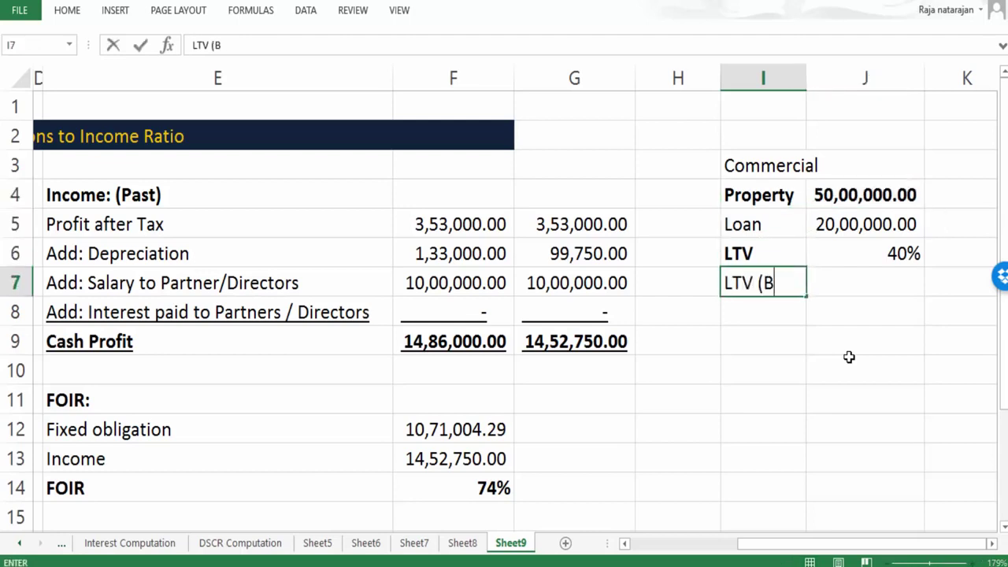
{"action": "type", "text": "ank)"}
{"action": "key", "text": "Tab"}
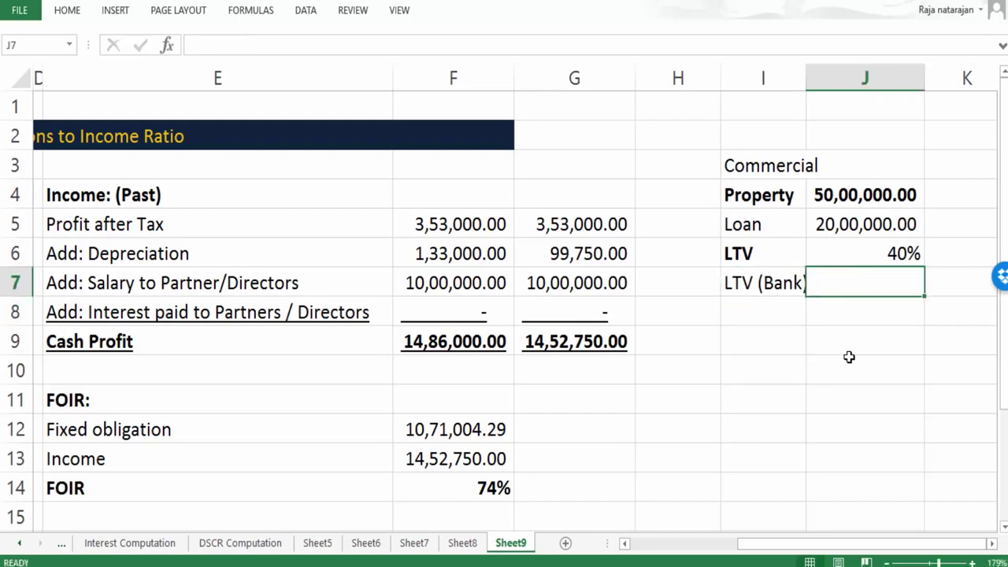
Set the bank's LTV in J7 to 60%, shown as a percentage
{"action": "type", "text": "=60"}
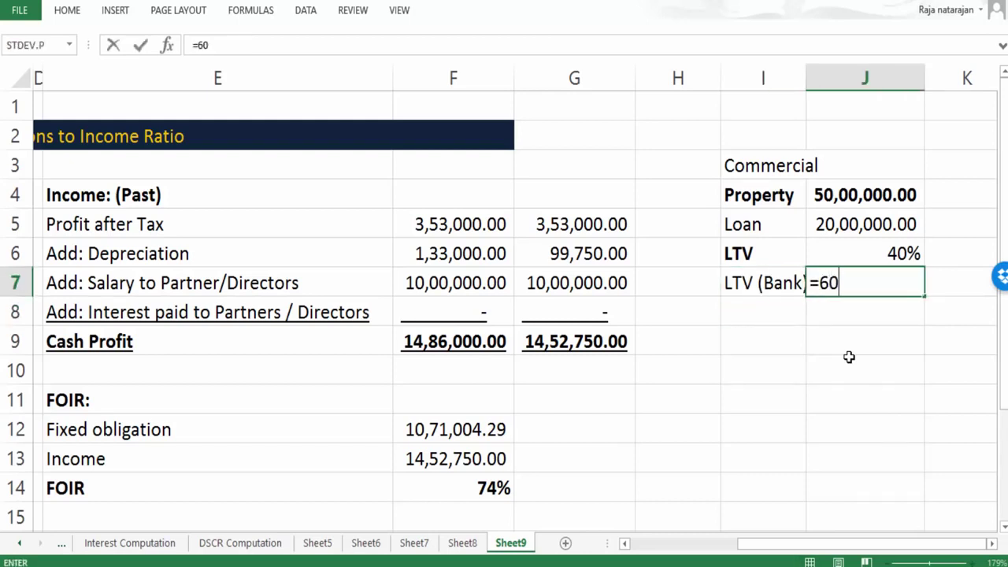
{"action": "type", "text": "%"}
{"action": "key", "text": "Return"}
{"action": "key", "text": "Up"}
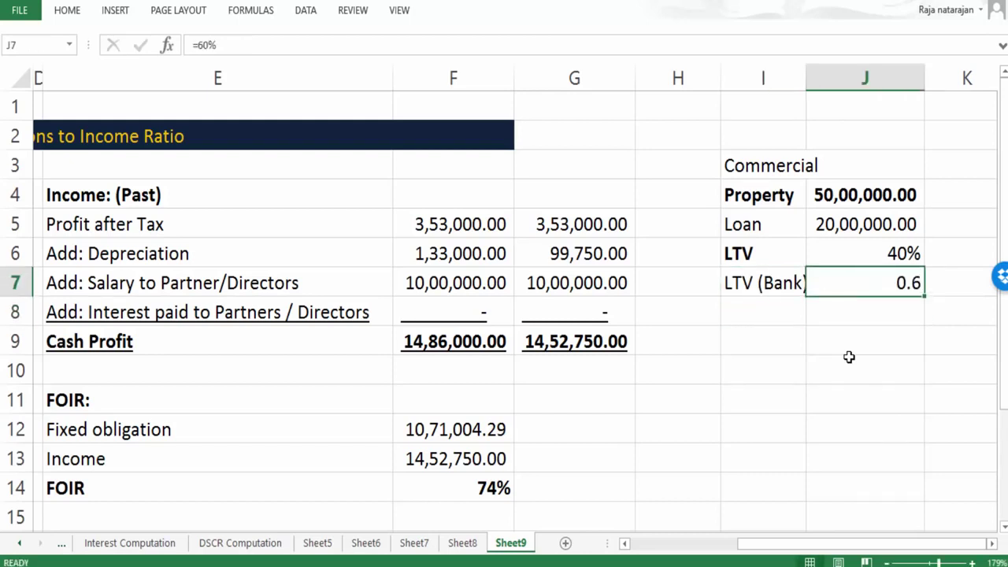
{"action": "type", "text": "=J6/J5"}
{"action": "key", "text": "ctrl+Return"}
{"action": "type", "text": "60%"}
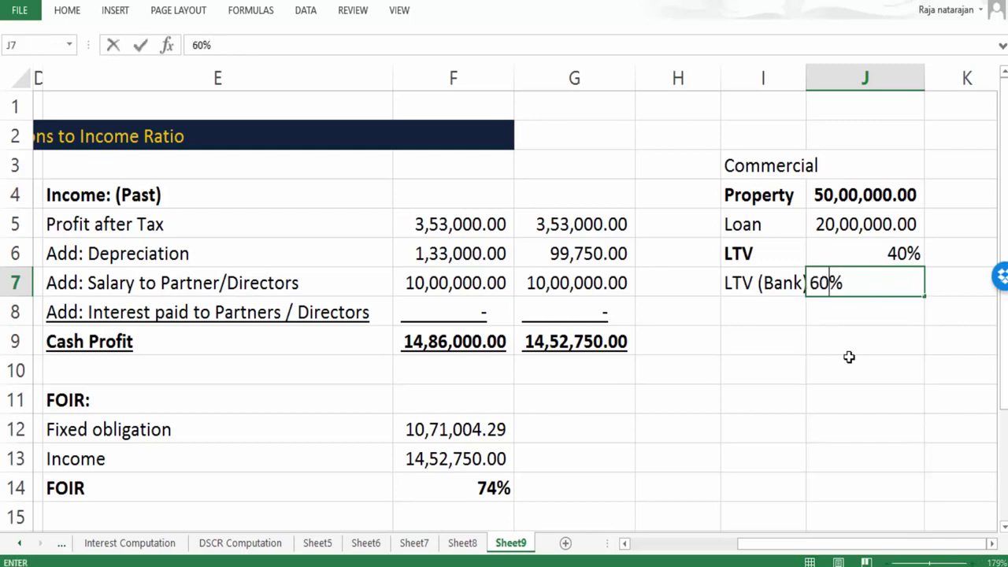
{"action": "key", "text": "Return"}
Widen column I slightly to fit its labels and add a bold Eligibility label in I8
{"action": "key", "text": "Left"}
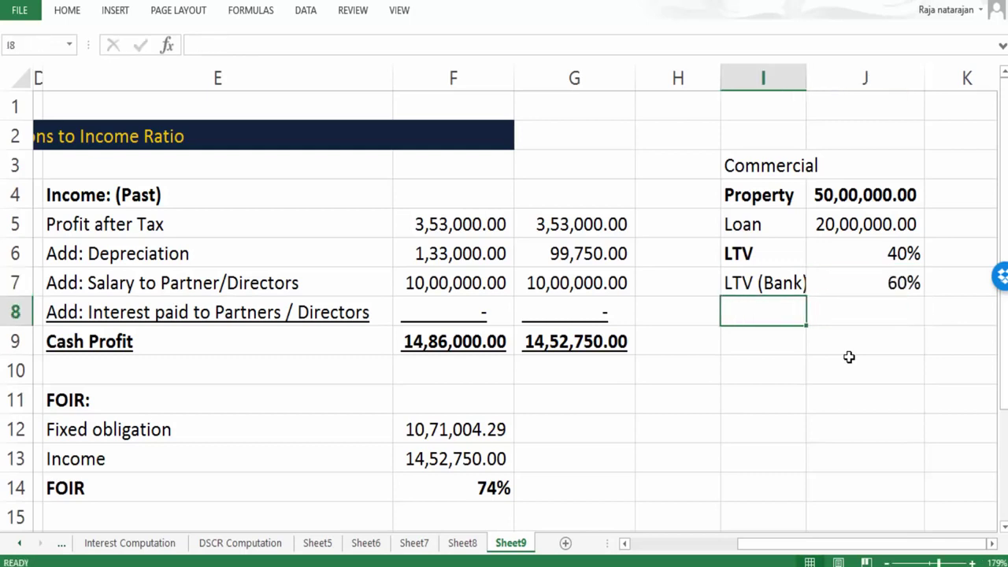
{"action": "left_click_drag", "start_coordinate": [807, 84], "coordinate": [824, 86]}
{"action": "type", "text": "Elgib"}
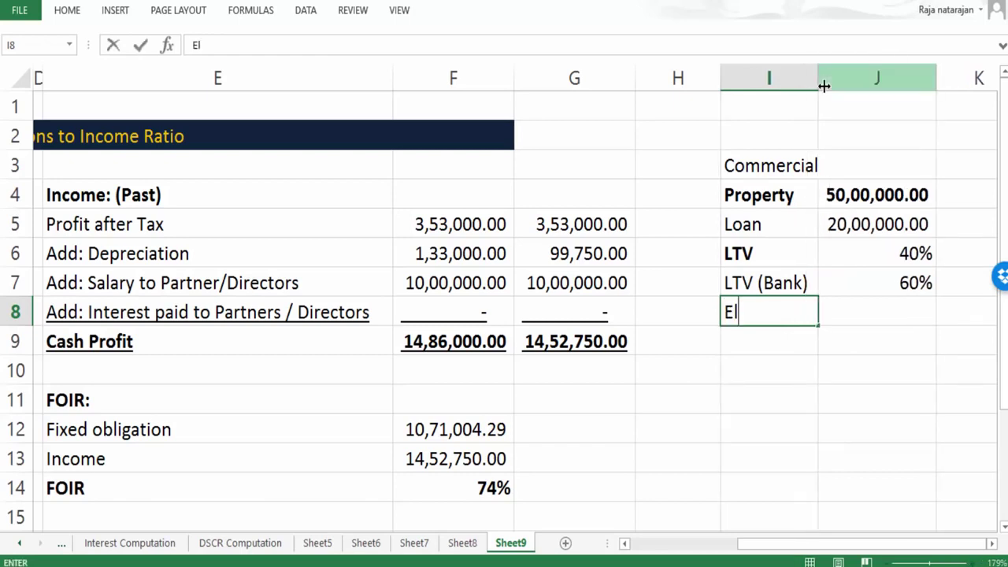
{"action": "key", "text": "BackSpace"}
{"action": "key", "text": "BackSpace"}
{"action": "key", "text": "BackSpace"}
{"action": "type", "text": "igibility"}
{"action": "key", "text": "ctrl+Return"}
{"action": "key", "text": "ctrl+b"}
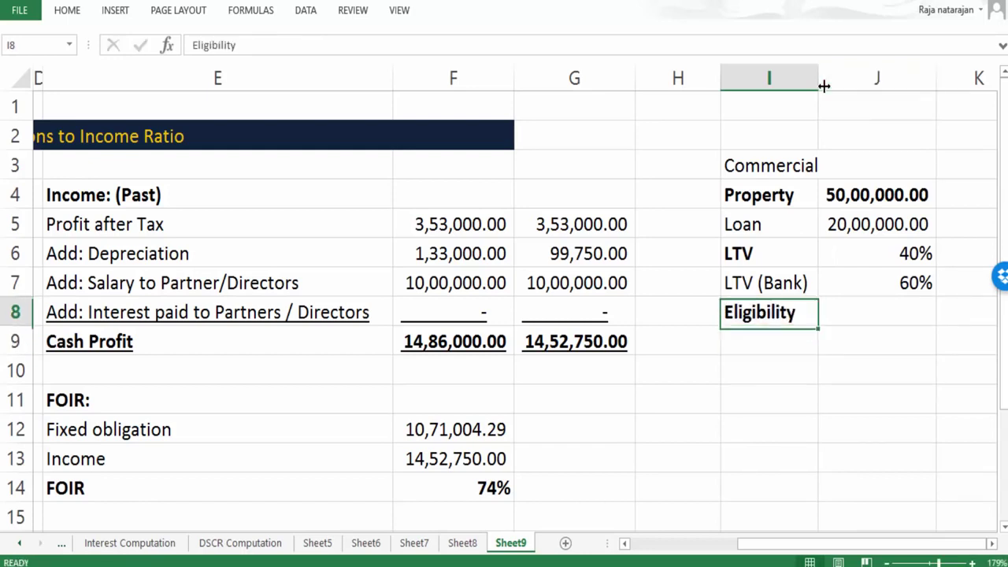
Calculate the loan eligibility in J8 with =J4*J7 and make the result bold
{"action": "key", "text": "Right"}
{"action": "type", "text": "="}
{"action": "key", "text": "Up"}
{"action": "key", "text": "Up"}
{"action": "key", "text": "Up"}
{"action": "key", "text": "Up"}
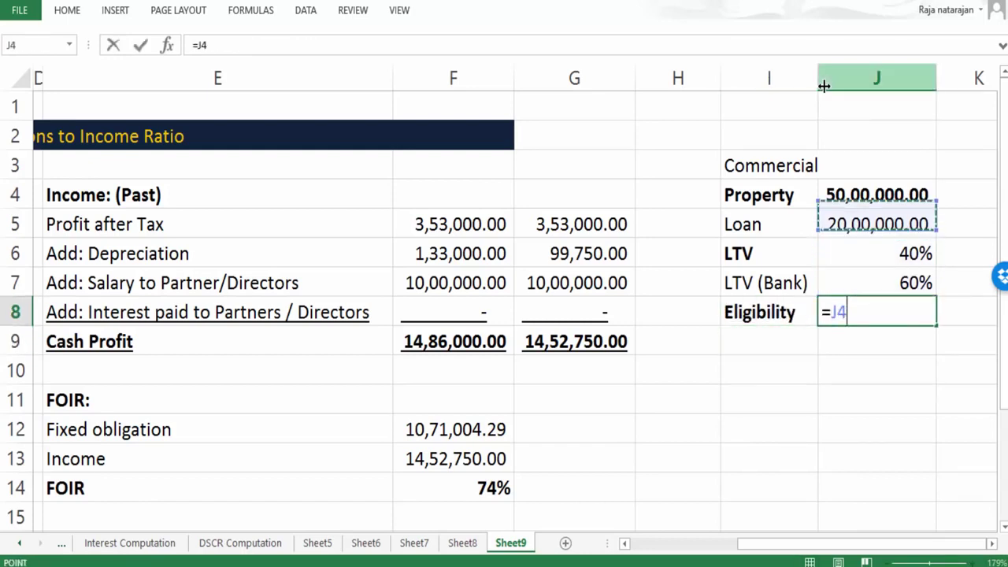
{"action": "type", "text": "*"}
{"action": "key", "text": "Up"}
{"action": "key", "text": "Return"}
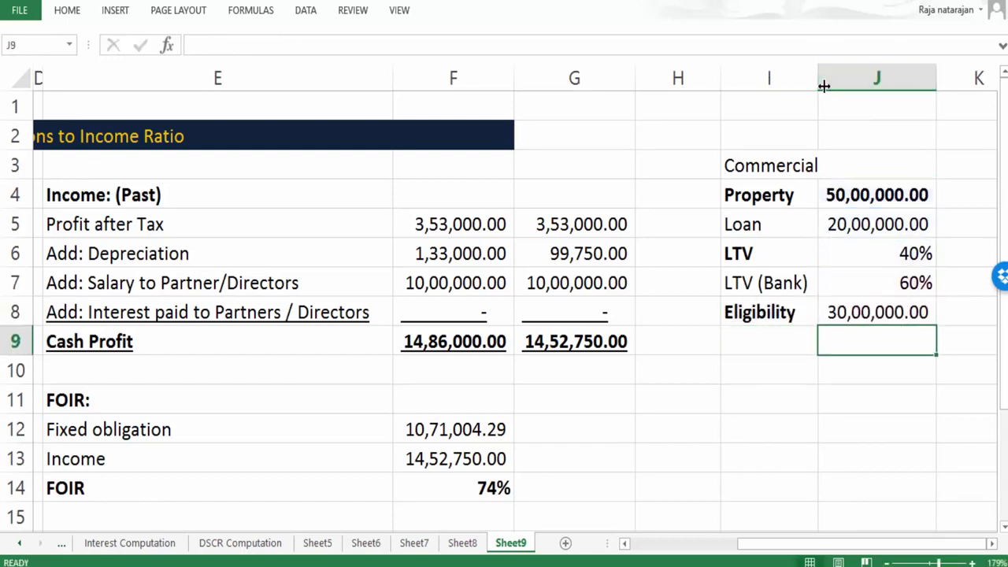
{"action": "key", "text": "Up"}
{"action": "key", "text": "ctrl+b"}
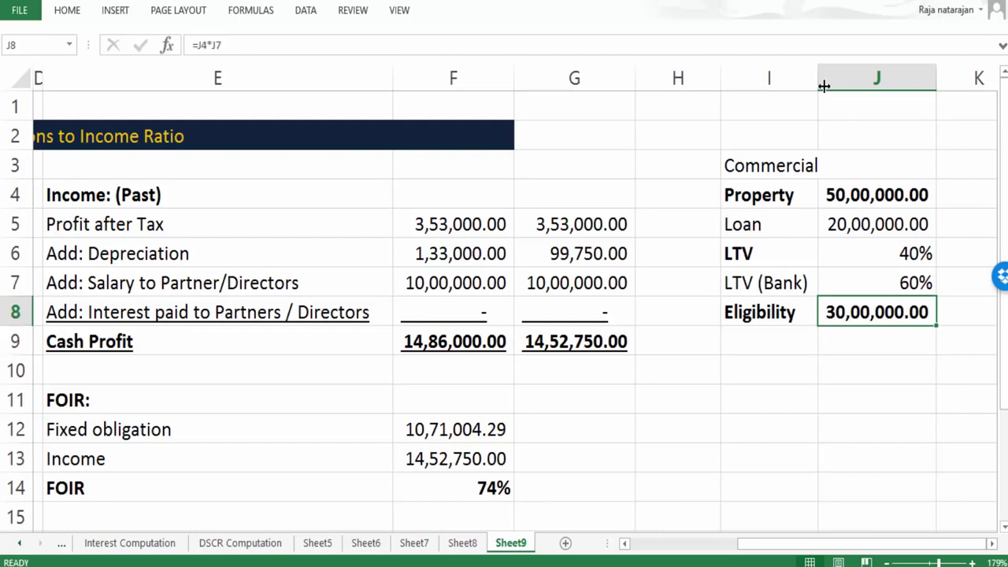
{"action": "key", "text": "shift+Left"}
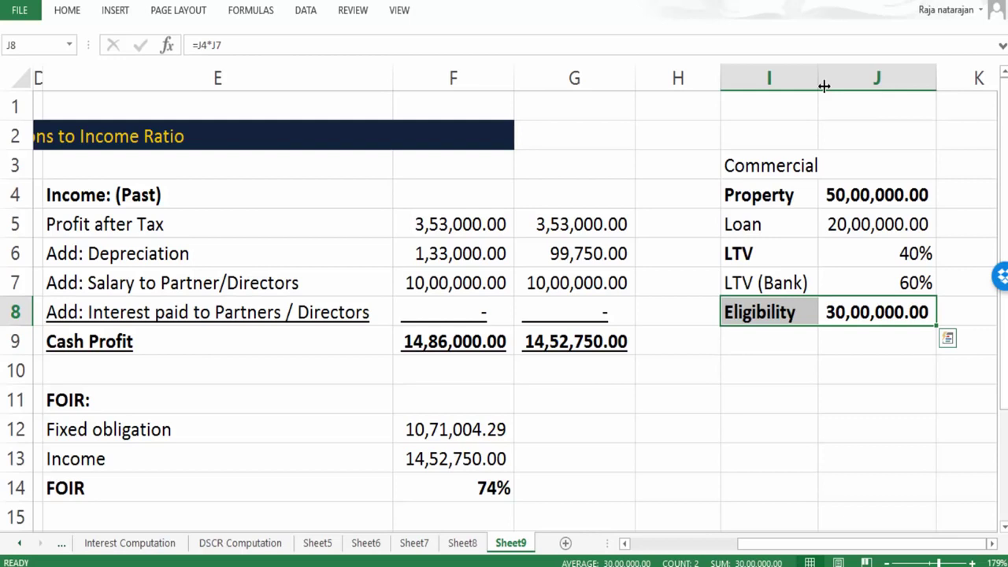
{"action": "left_click", "coordinate": [794, 200], "text": "ctrl"}
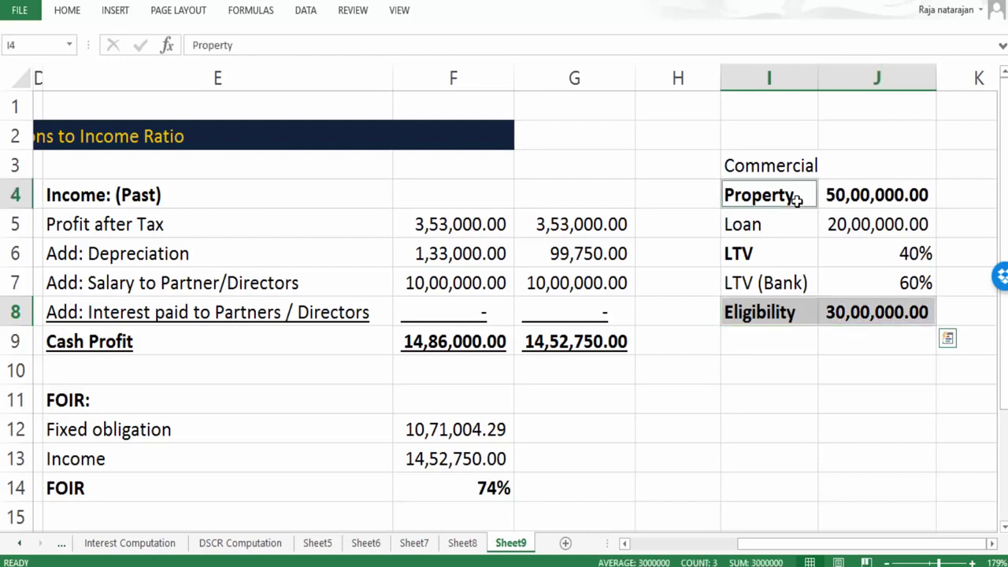
{"action": "left_click", "coordinate": [866, 198], "text": "ctrl"}
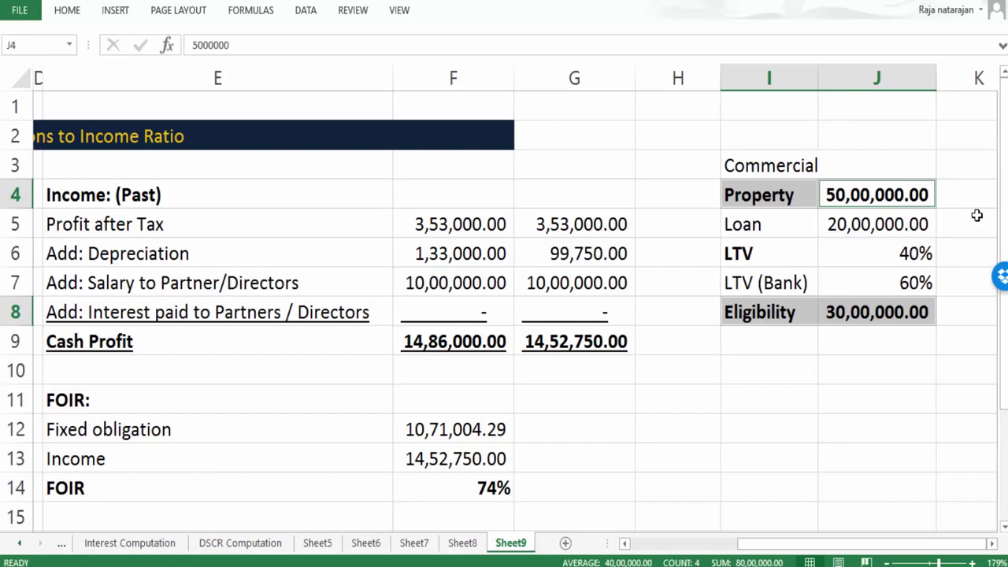
{"action": "left_click", "coordinate": [506, 486]}
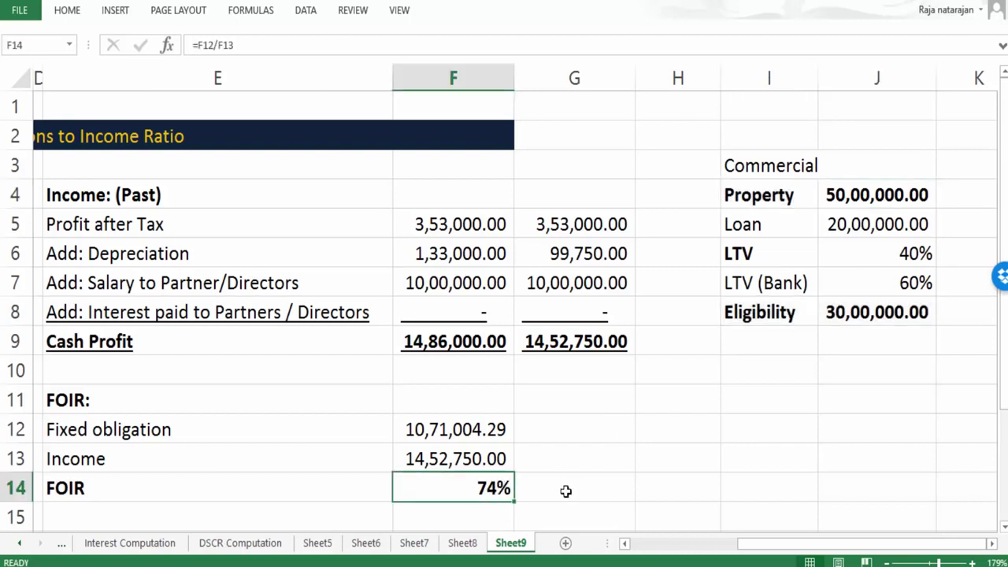
Try to enter the limit (70%) in brackets in G14, beside the FOIR result
{"action": "left_click", "coordinate": [612, 488]}
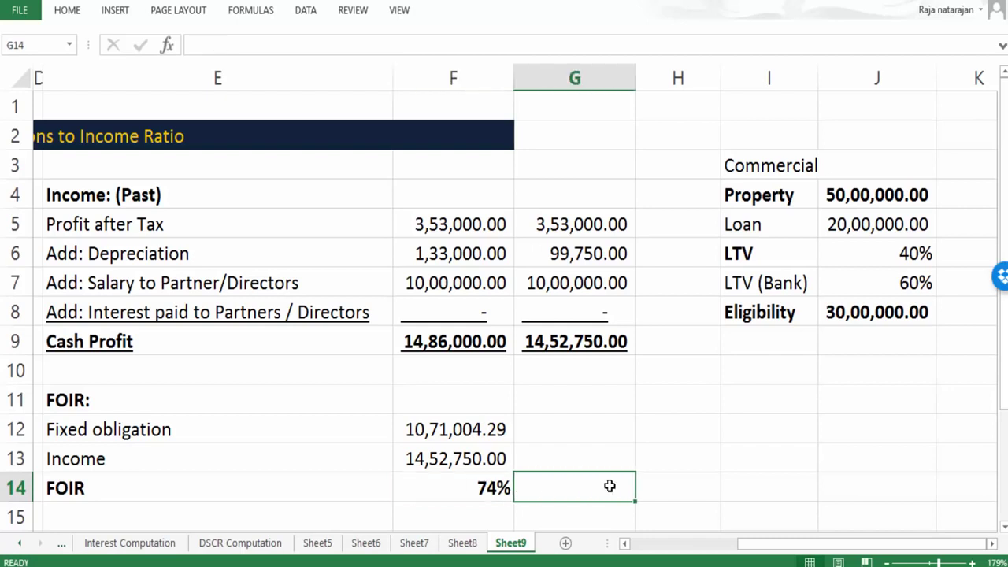
{"action": "type", "text": "(70"}
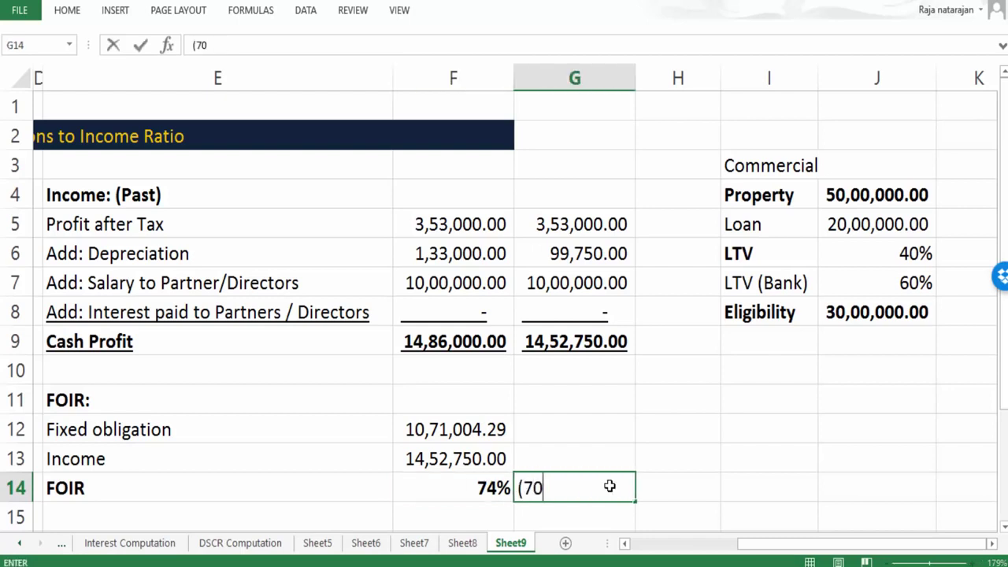
{"action": "type", "text": "5"}
{"action": "key", "text": "BackSpace"}
{"action": "type", "text": "%)"}
{"action": "key", "text": "Return"}
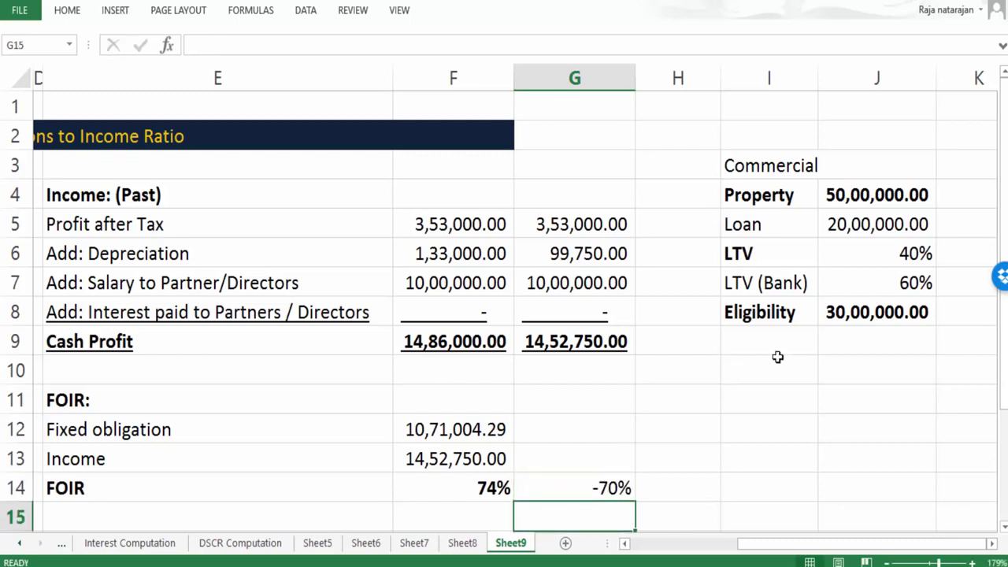
Enter 70% as text in G14, beside the FOIR result
{"action": "key", "text": "Up"}
{"action": "type", "text": "'70%"}
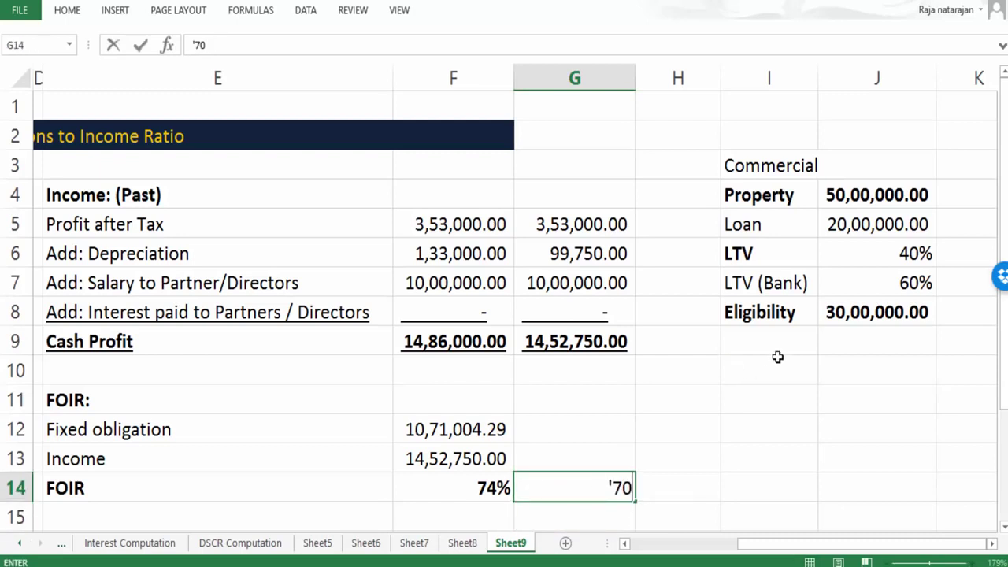
{"action": "key", "text": "Return"}
Examine the FOIR in F14 against the limit beside it, and the Eligibility row in I8:J8
{"action": "key", "text": "Up"}
{"action": "key", "text": "Left"}
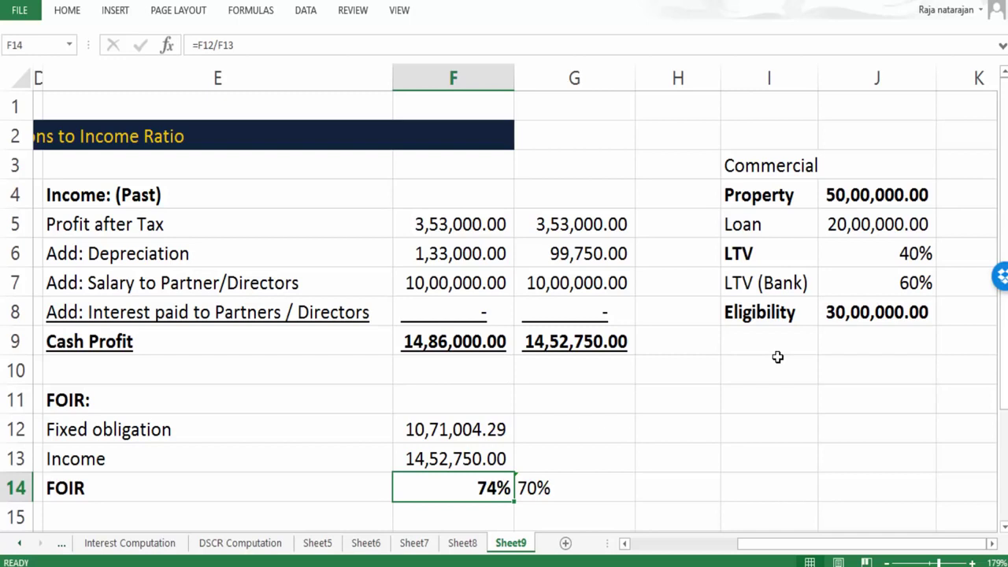
{"action": "key", "text": "Right"}
{"action": "key", "text": "Left"}
{"action": "key", "text": "Right"}
{"action": "key", "text": "Right"}
{"action": "key", "text": "Right"}
{"action": "key", "text": "Up"}
{"action": "key", "text": "Up"}
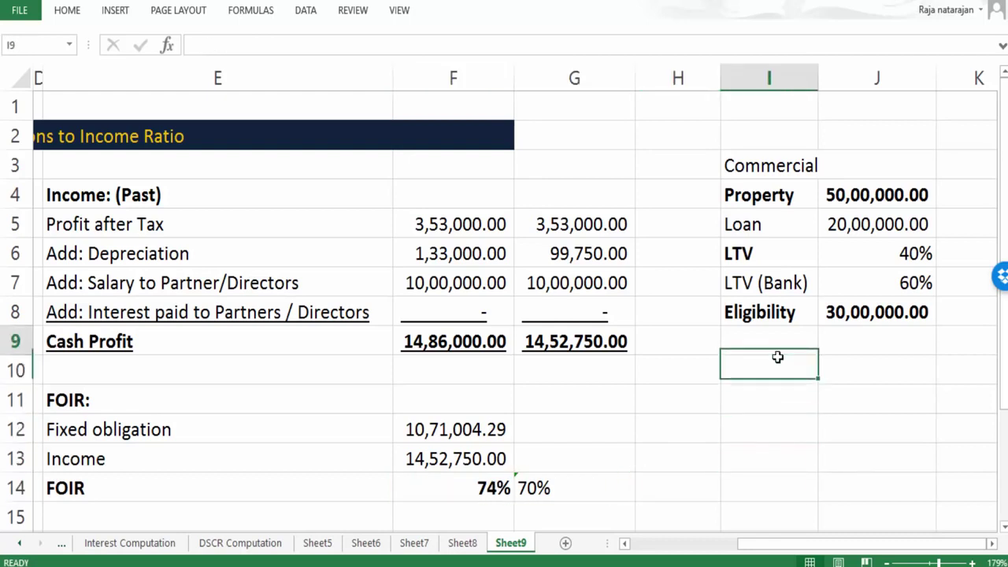
{"action": "key", "text": "Up"}
{"action": "key", "text": "shift+Right"}
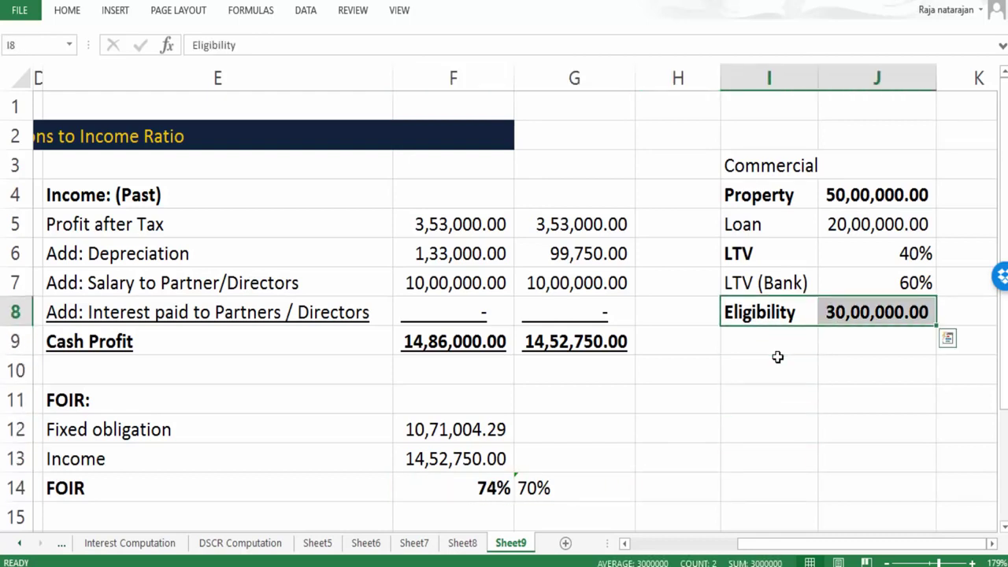
Add a bold FOIR label in I10 and the label LTV in I11, below the eligibility block
{"action": "key", "text": "Down"}
{"action": "key", "text": "Down"}
{"action": "key", "text": "Down"}
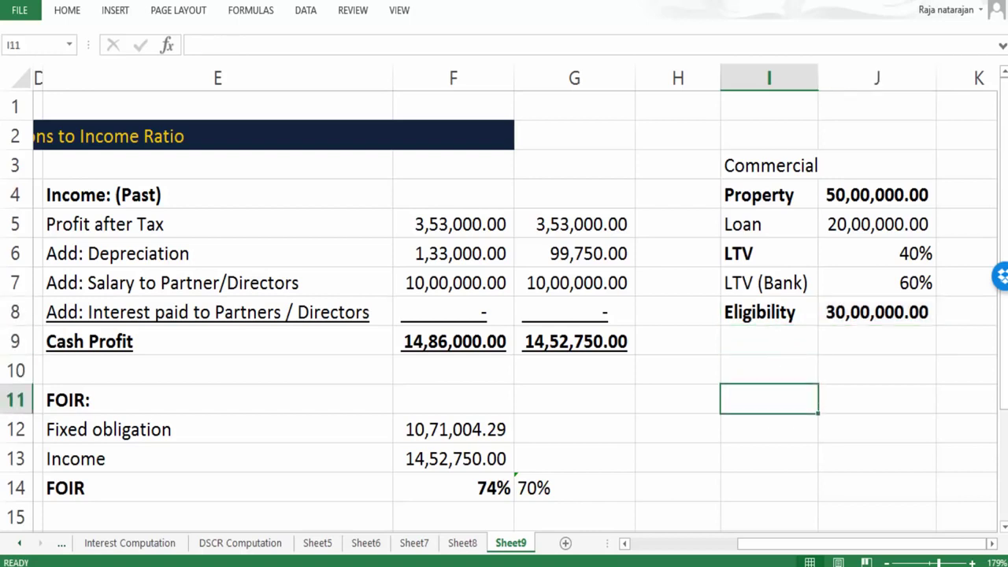
{"action": "key", "text": "shift+Right"}
{"action": "key", "text": "Up"}
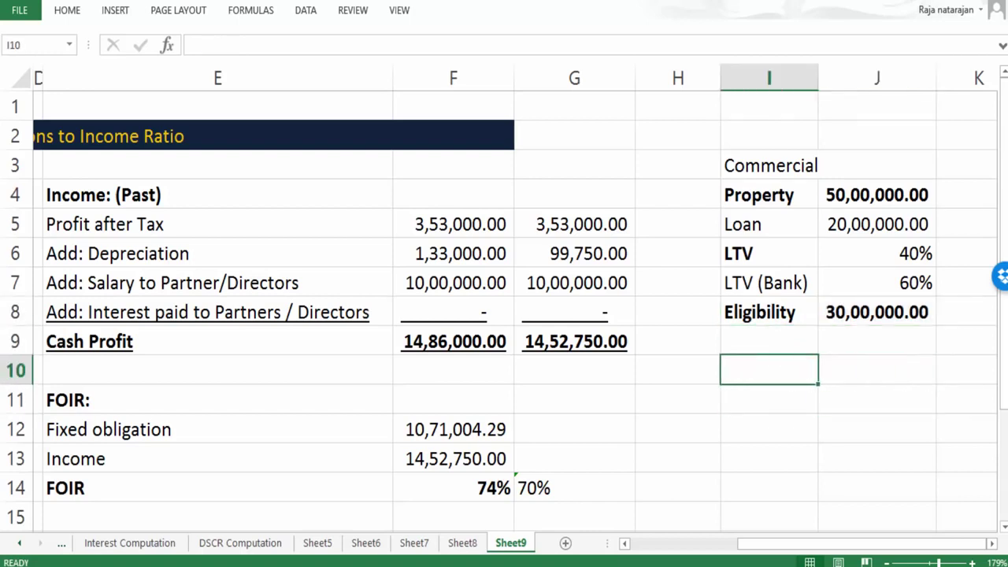
{"action": "type", "text": "FOR"}
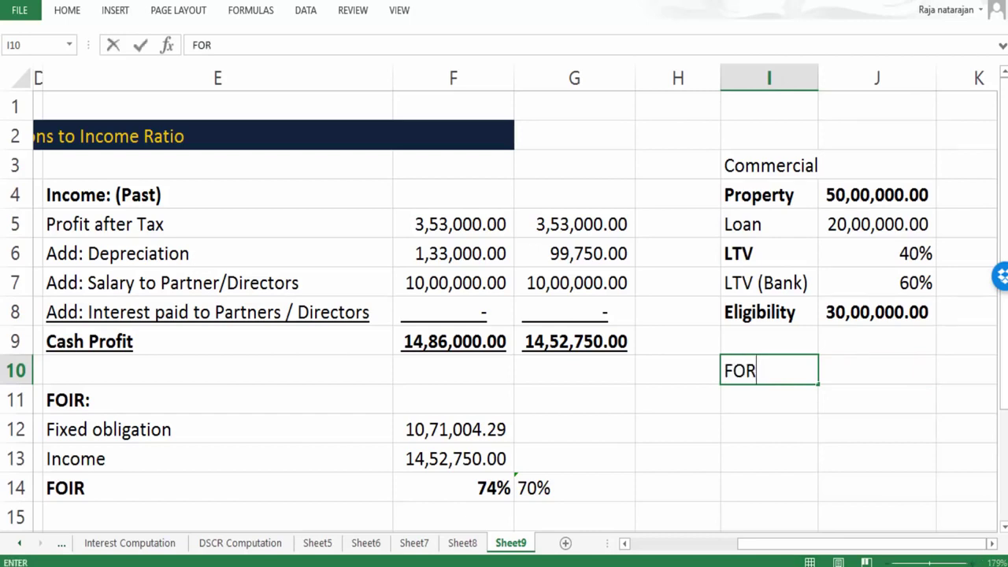
{"action": "key", "text": "BackSpace"}
{"action": "type", "text": "IR"}
{"action": "key", "text": "Return"}
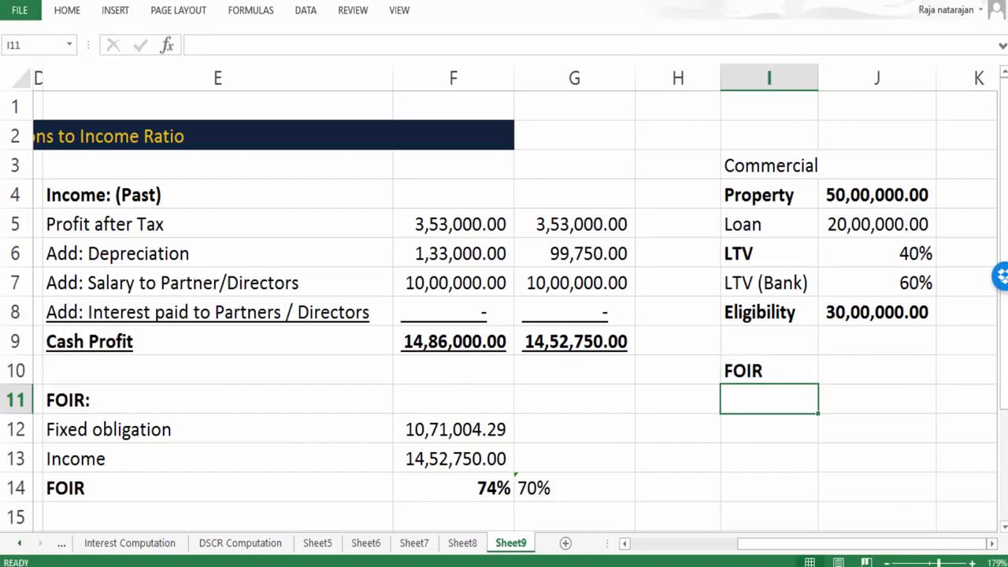
{"action": "type", "text": "LTV"}
{"action": "key", "text": "Return"}
Link J11, beside the lower LTV label, to the eligibility amount with =J8
{"action": "key", "text": "Up"}
{"action": "key", "text": "Right"}
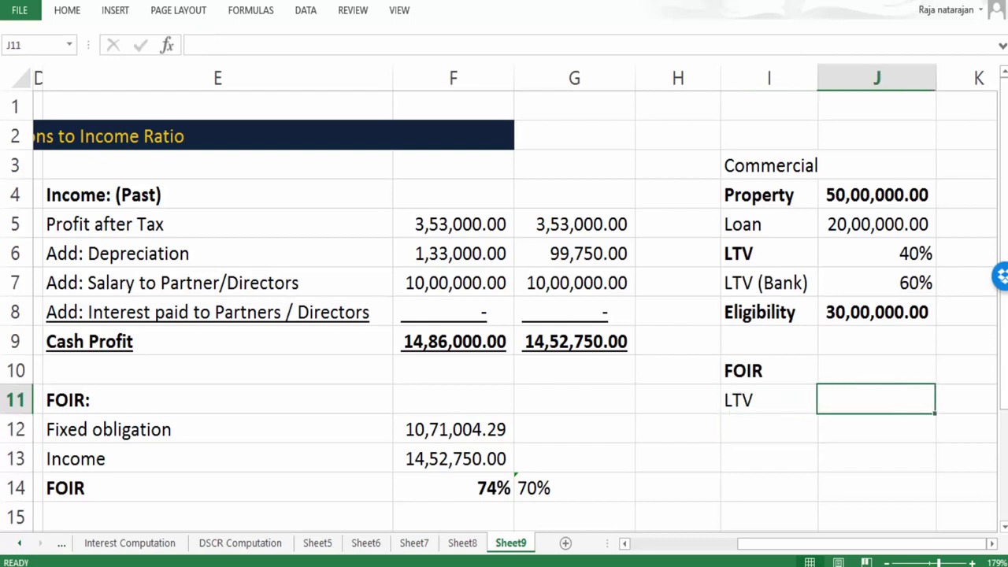
{"action": "type", "text": "="}
{"action": "key", "text": "Up"}
{"action": "key", "text": "Up"}
{"action": "key", "text": "Up"}
{"action": "key", "text": "Return"}
Clear the contents of the FOIR and LTV summary cells I10:J11
{"action": "key", "text": "Up"}
{"action": "key", "text": "Up"}
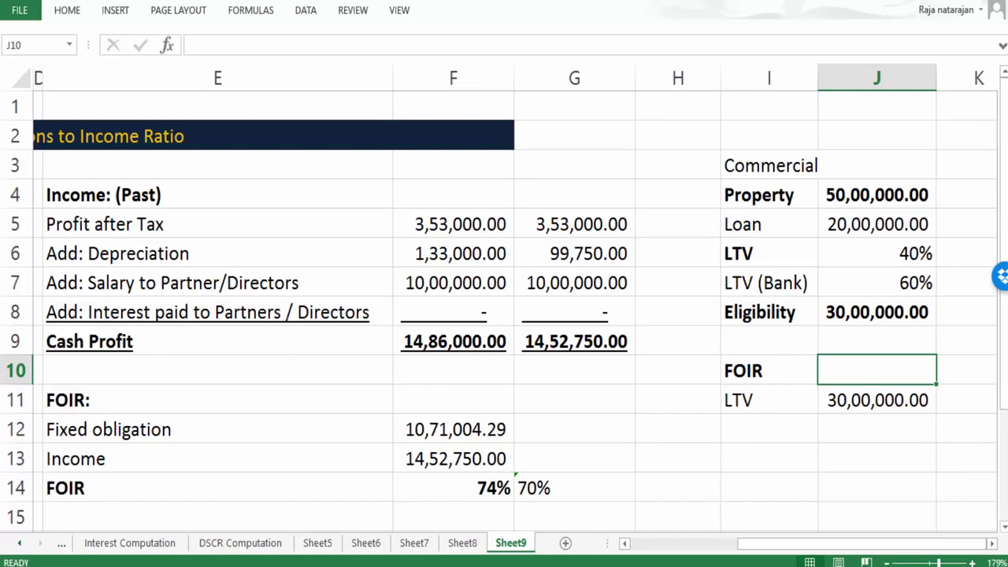
{"action": "left_click_drag", "start_coordinate": [769, 371], "coordinate": [877, 400]}
{"action": "key", "text": "Delete"}
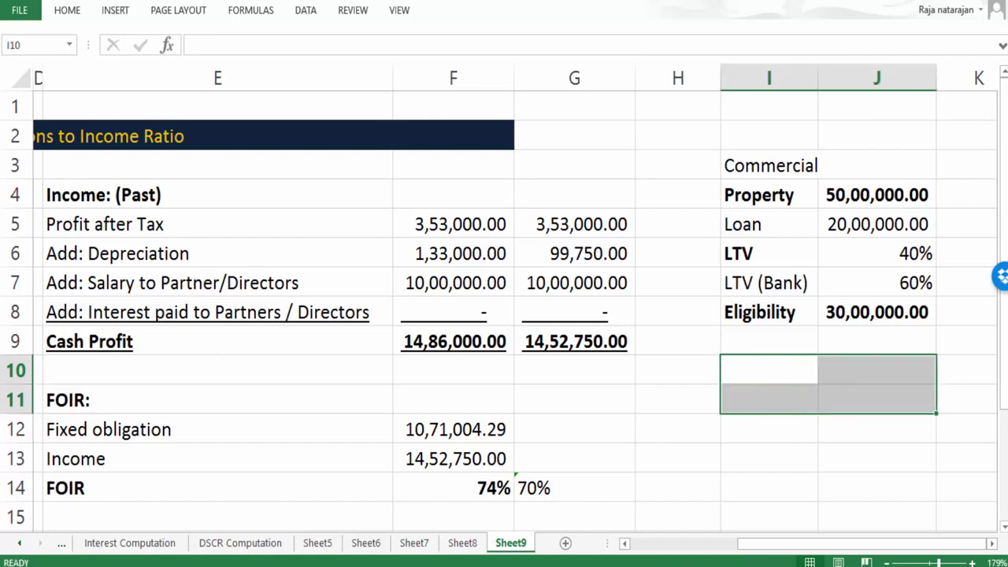
Label I10 as FOIR and enter 74% in J10
{"action": "left_click", "coordinate": [769, 370]}
{"action": "type", "text": "FOR"}
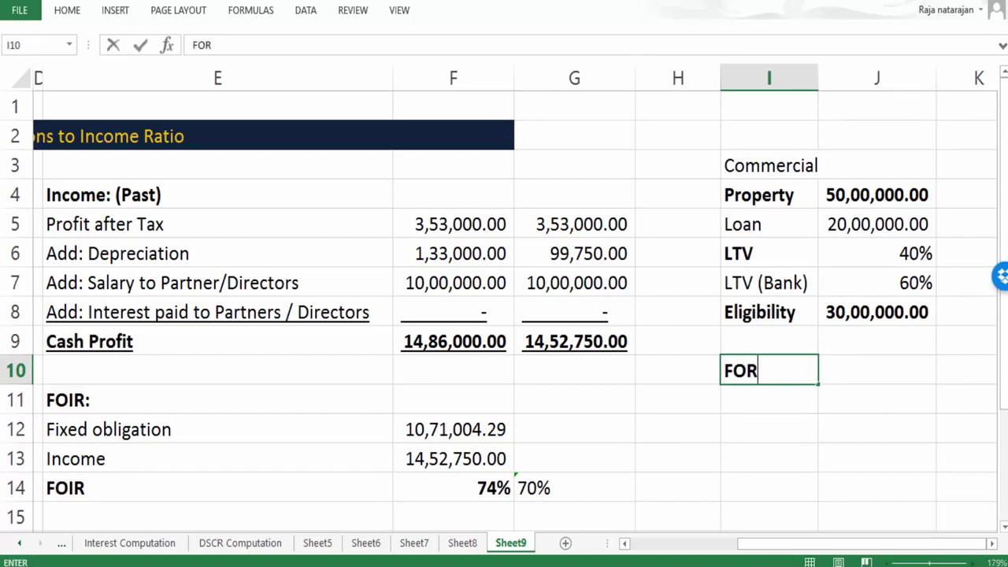
{"action": "key", "text": "BackSpace"}
{"action": "type", "text": "IR"}
{"action": "key", "text": "Tab"}
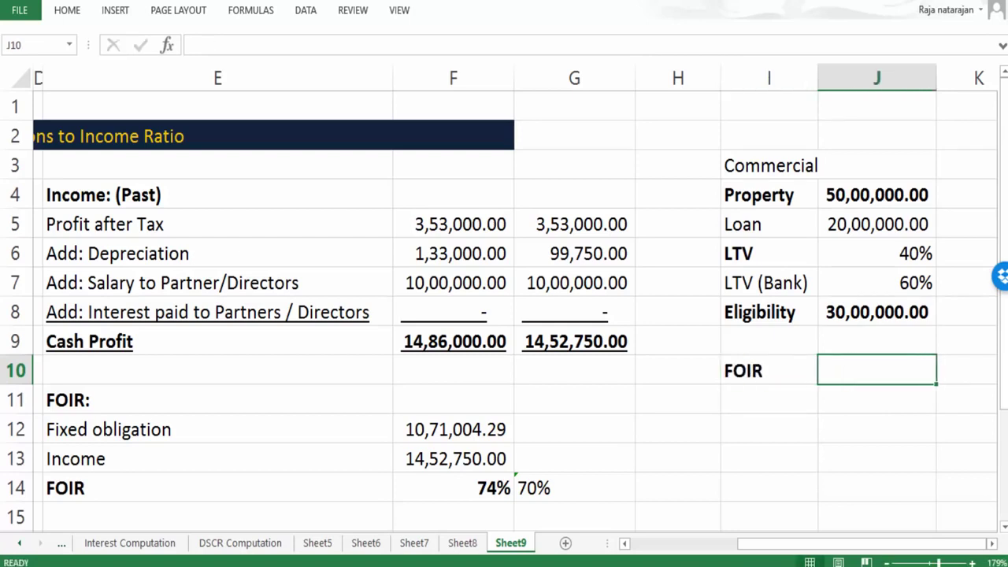
{"action": "type", "text": "74%"}
{"action": "key", "text": "Return"}
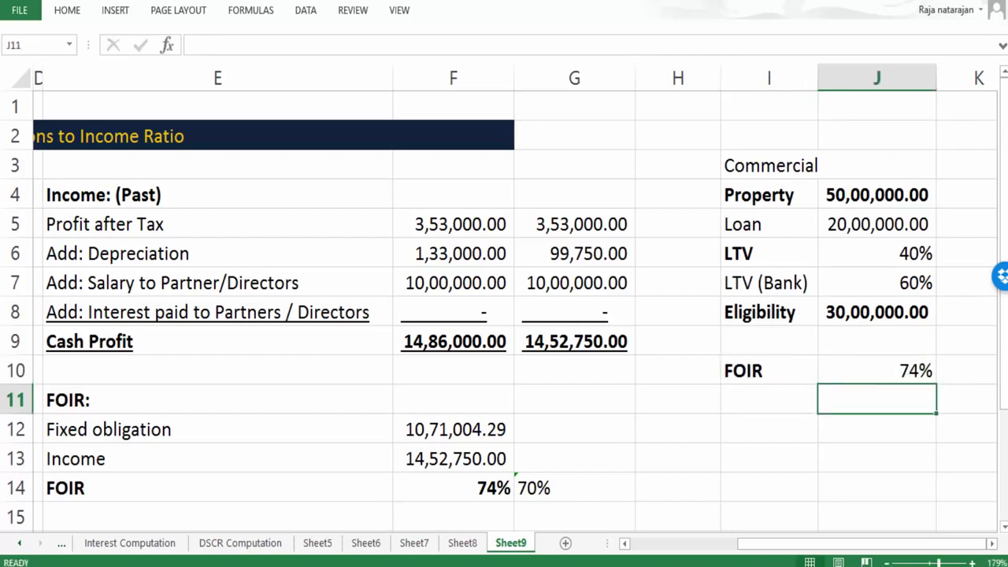
Review the Property, Loan and LTV rows of the commercial property block
{"action": "left_click", "coordinate": [769, 400]}
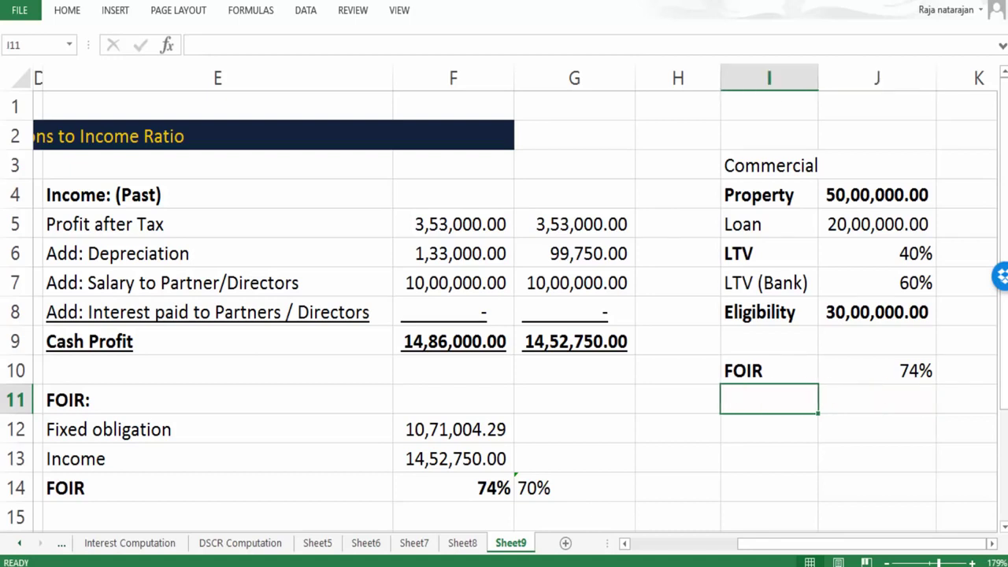
{"action": "key", "text": "Up"}
{"action": "key", "text": "Up"}
{"action": "key", "text": "Up"}
{"action": "key", "text": "Up"}
{"action": "key", "text": "Up"}
{"action": "key", "text": "Up"}
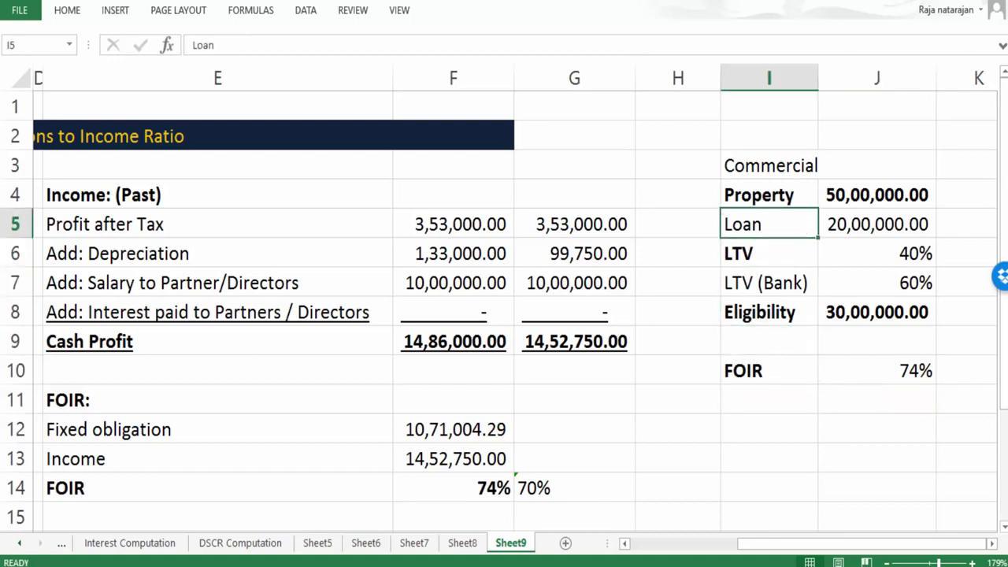
{"action": "key", "text": "Down"}
{"action": "key", "text": "shift+Right"}
{"action": "key", "text": "shift+Up"}
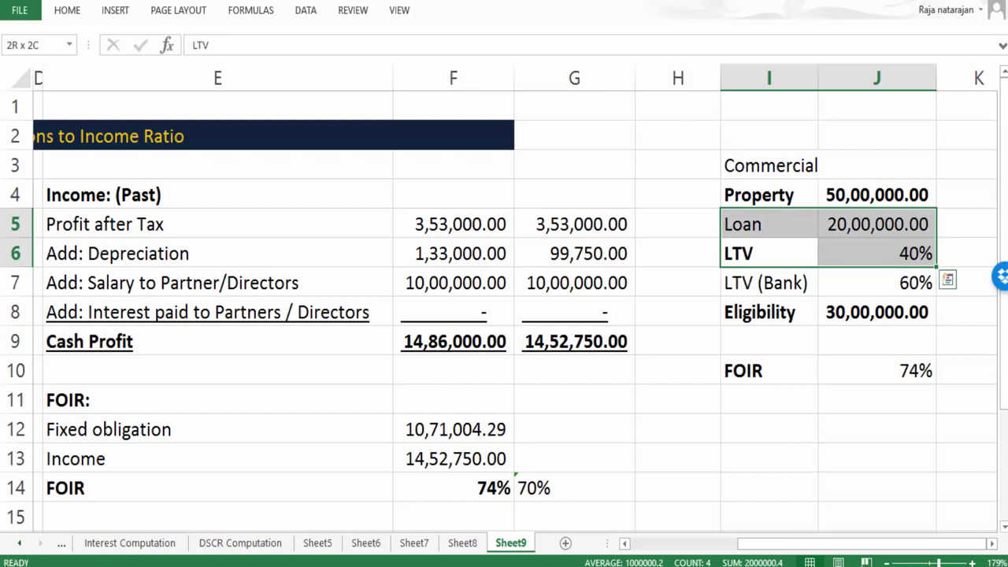
{"action": "key", "text": "shift+Up"}
{"action": "key", "text": "shift+Down"}
{"action": "key", "text": "shift+Down"}
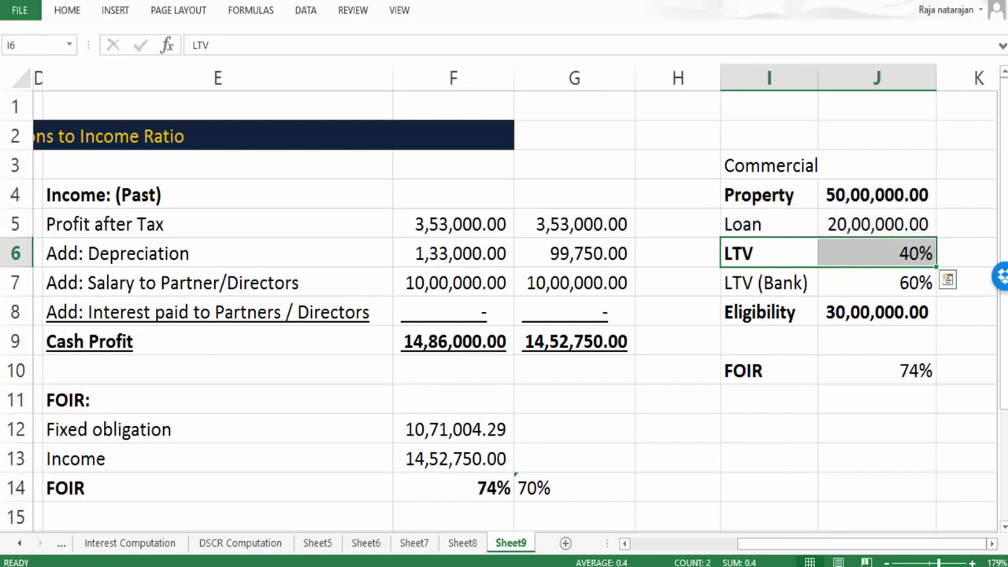
Add the label LTV in I11 below FOIR and enter 40% in J11
{"action": "key", "text": "Down"}
{"action": "key", "text": "Down"}
{"action": "key", "text": "Down"}
{"action": "key", "text": "Down"}
{"action": "key", "text": "Down"}
{"action": "type", "text": "LTV"}
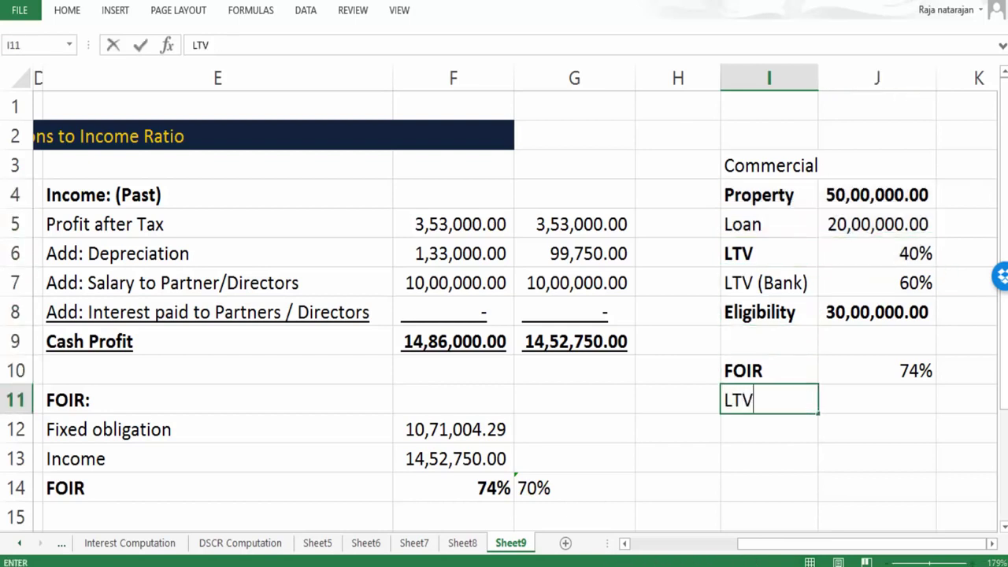
{"action": "key", "text": "Tab"}
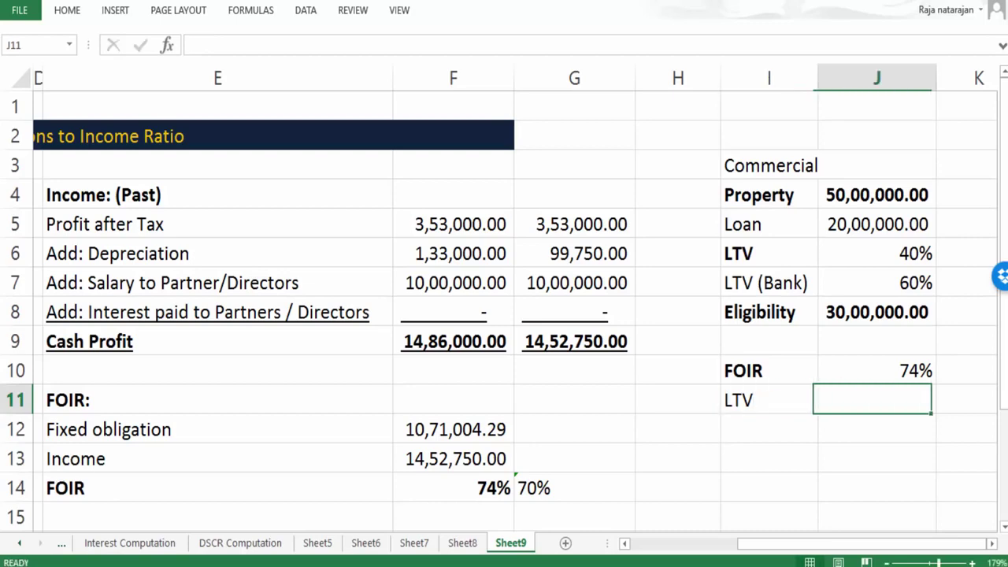
{"action": "type", "text": "40%"}
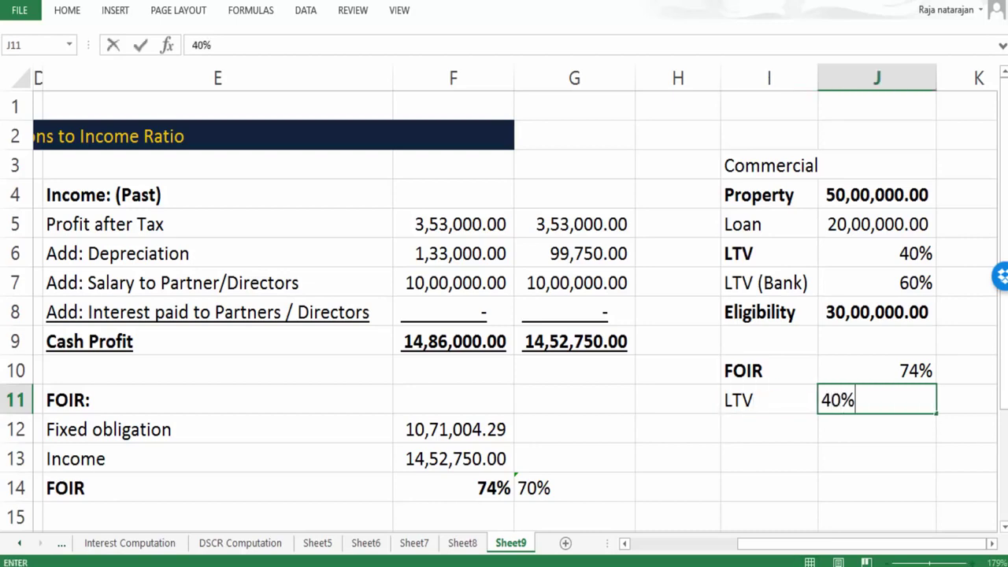
{"action": "key", "text": "Return"}
Examine the FOIR and LTV percentages in the summary at I10:J11
{"action": "key", "text": "Up"}
{"action": "key", "text": "Up"}
{"action": "key", "text": "Right"}
{"action": "key", "text": "Left"}
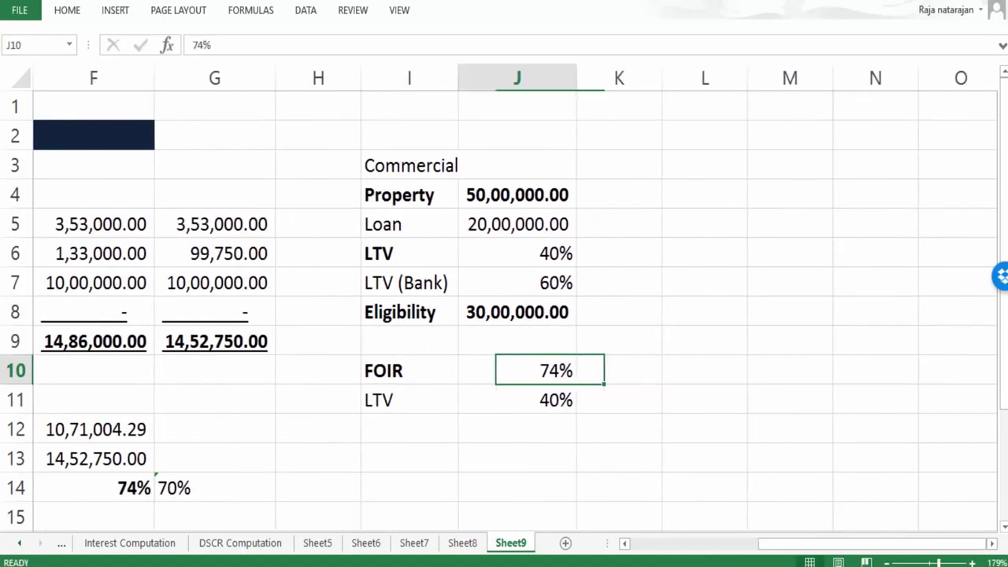
{"action": "key", "text": "Down"}
{"action": "key", "text": "Up"}
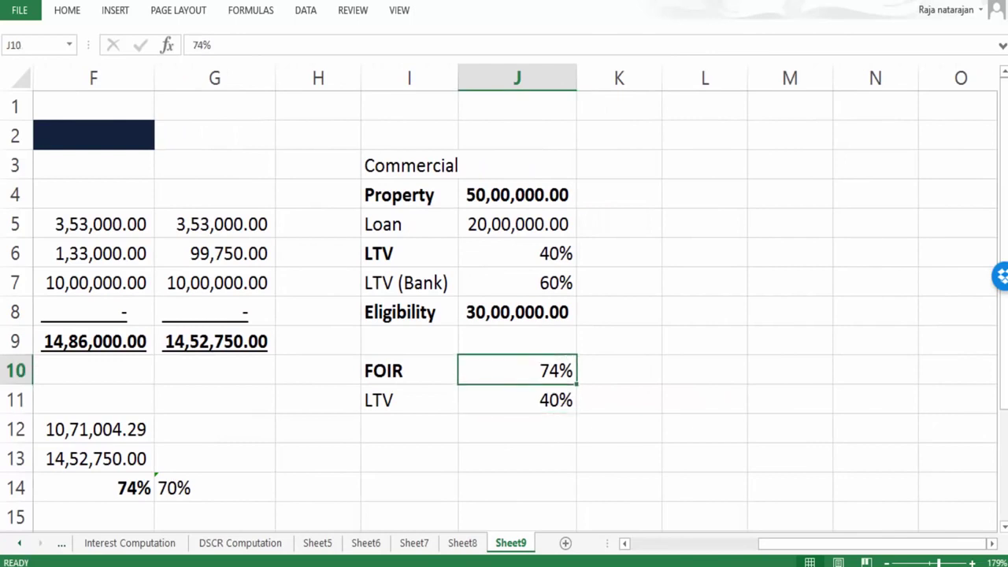
{"action": "key", "text": "Left"}
{"action": "key", "text": "shift+Right"}
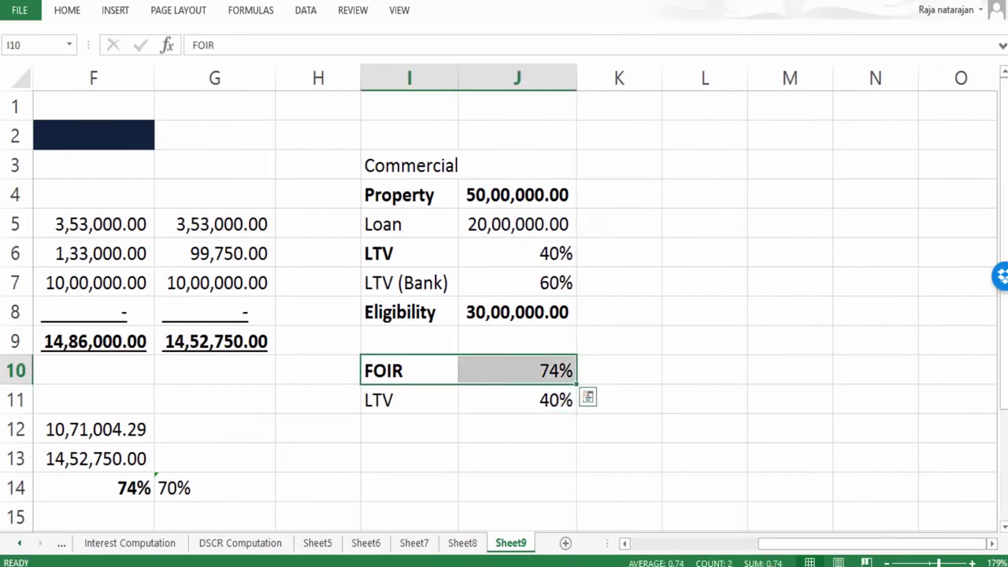
Enter the FOIR limit of 70% in K10, beside the FOIR percentage
{"action": "key", "text": "Right"}
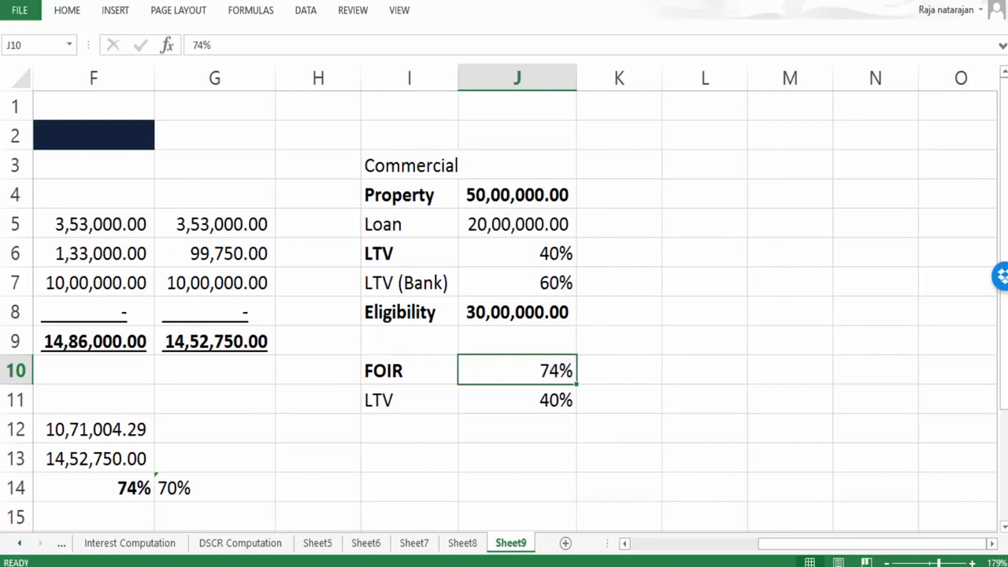
{"action": "key", "text": "Right"}
{"action": "type", "text": "70%"}
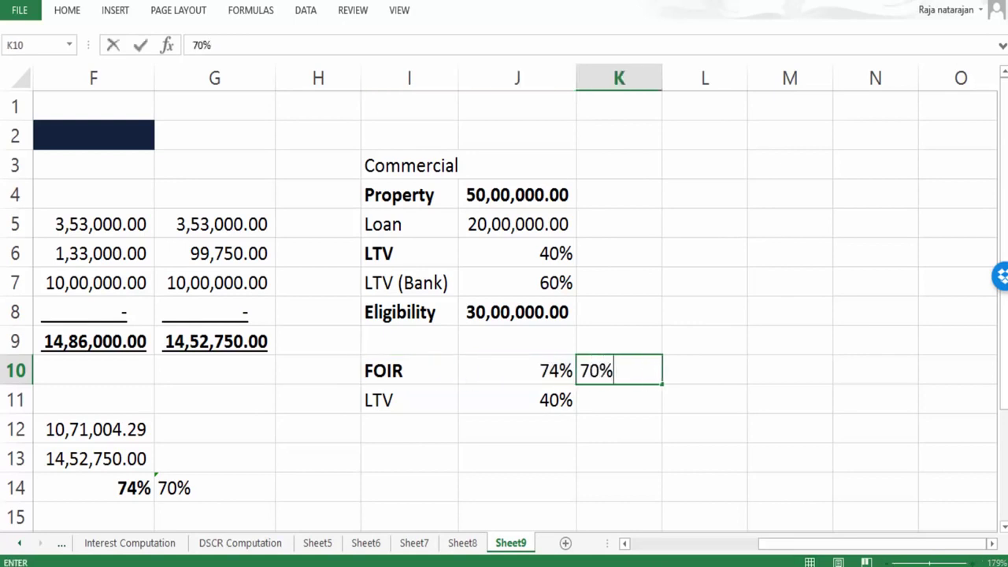
{"action": "key", "text": "Return"}
Make the LTV label in I11 bold and enter the bank's 60% limit in K11
{"action": "key", "text": "Left"}
{"action": "key", "text": "Left"}
{"action": "key", "text": "ctrl+b"}
{"action": "key", "text": "Right"}
{"action": "key", "text": "Right"}
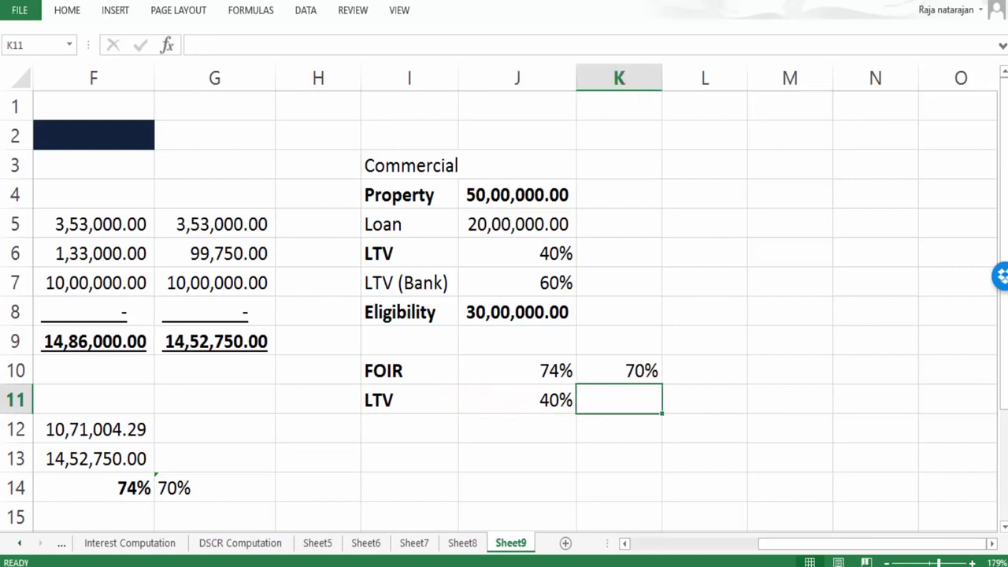
{"action": "type", "text": "60%"}
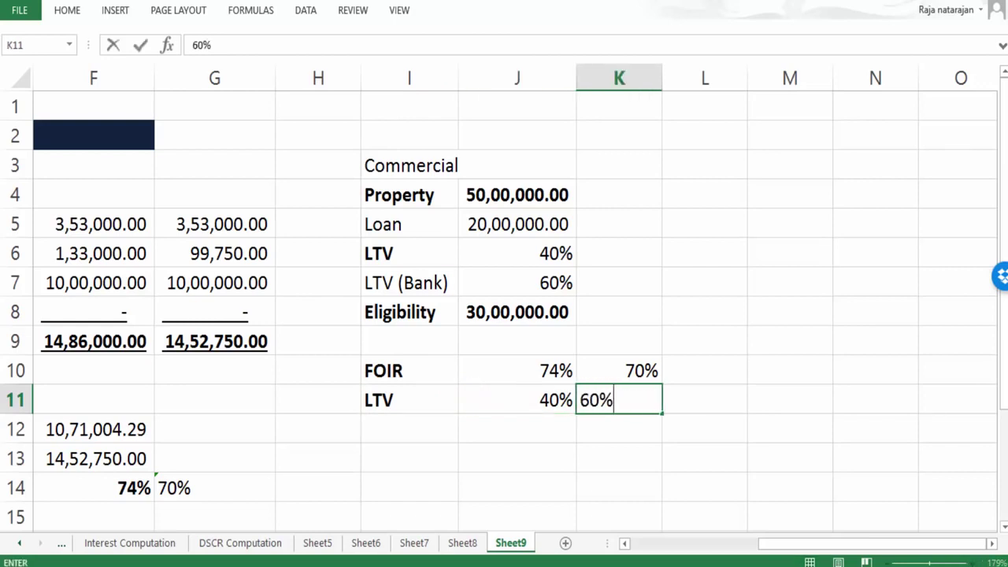
{"action": "key", "text": "Return"}
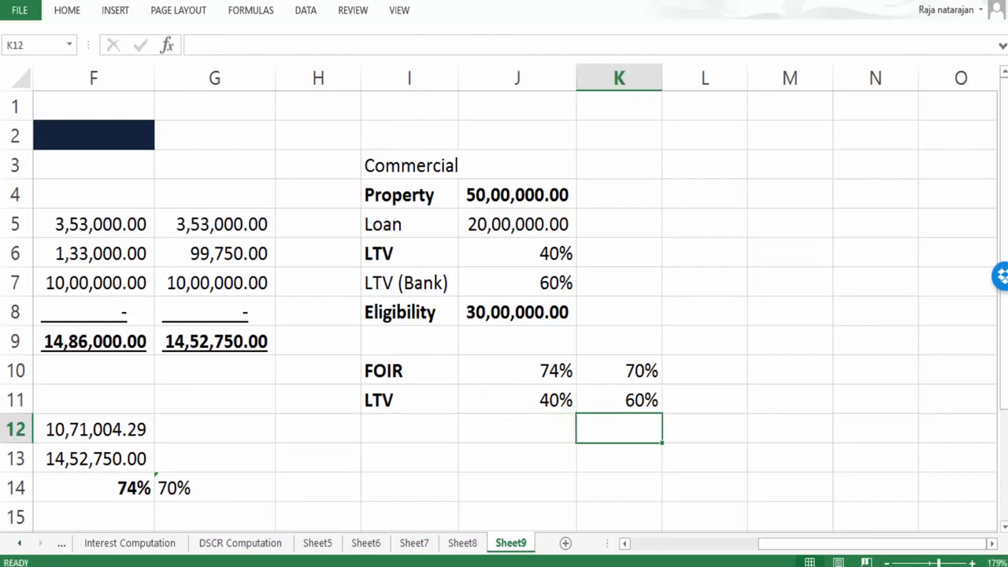
Calculate the LTV headroom in L11 as the bank's limit minus the borrower's LTV, using =K11-J11
{"action": "key", "text": "Up"}
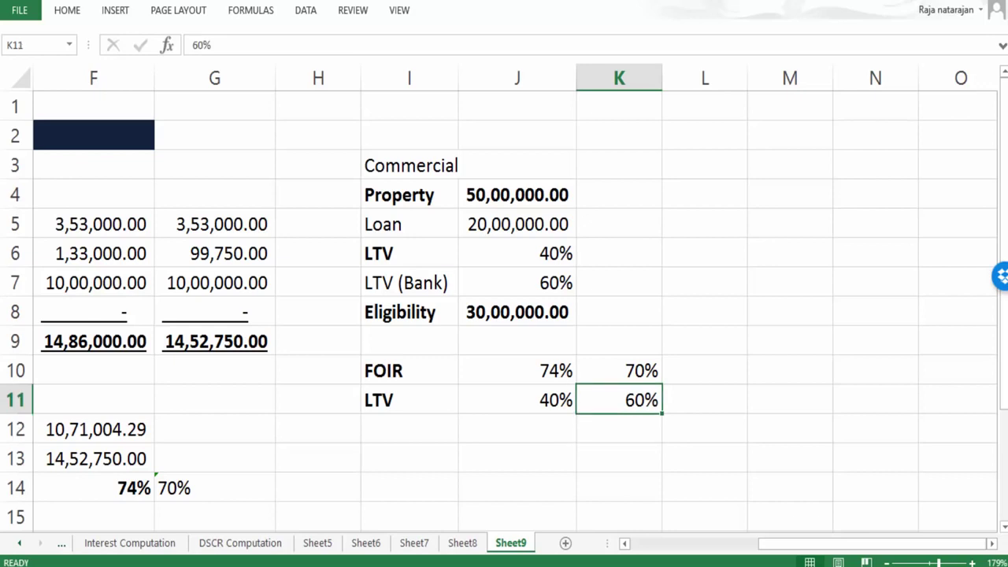
{"action": "key", "text": "Right"}
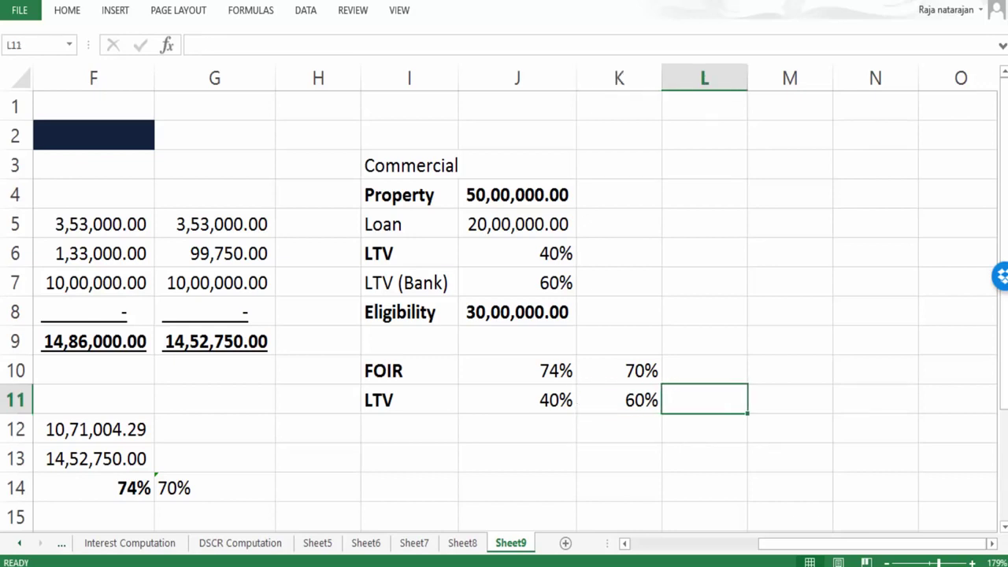
{"action": "type", "text": "="}
{"action": "key", "text": "Left"}
{"action": "type", "text": "-"}
{"action": "key", "text": "Left"}
{"action": "key", "text": "Left"}
{"action": "key", "text": "Return"}
{"action": "key", "text": "Up"}
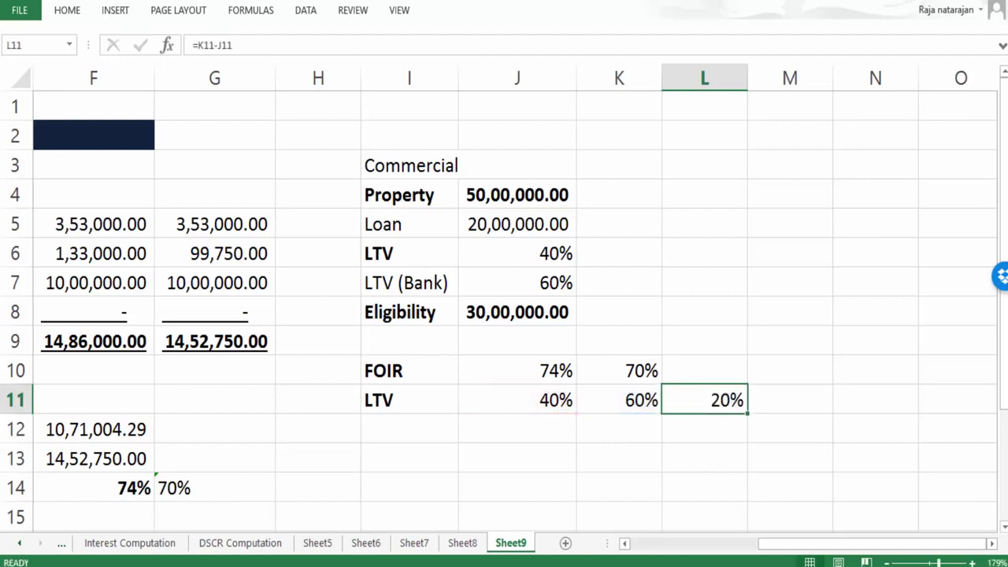
Calculate the FOIR excess over the limit in L10 with the formula =J10-K10
{"action": "key", "text": "Up"}
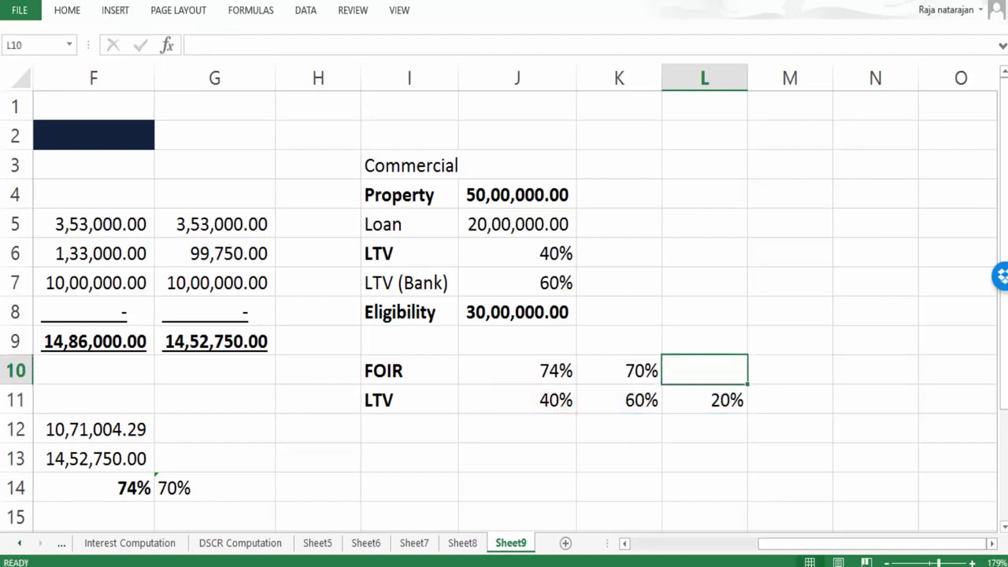
{"action": "type", "text": "="}
{"action": "key", "text": "Left"}
{"action": "key", "text": "Left"}
{"action": "type", "text": "-"}
{"action": "key", "text": "Left"}
{"action": "key", "text": "Return"}
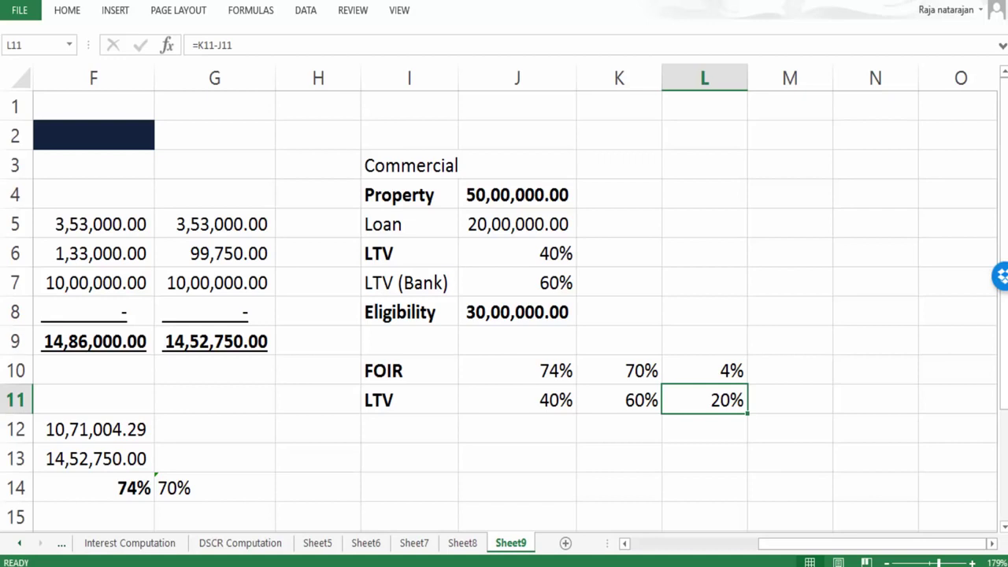
Add the remark Not comfortable in M10 for FOIR and Comfortable in M11 for LTV
{"action": "key", "text": "shift+Up"}
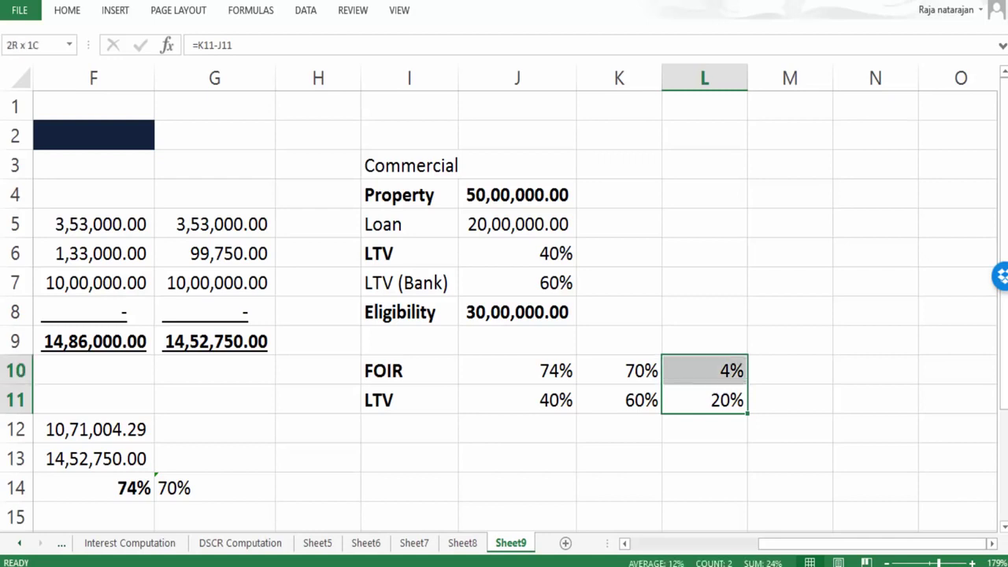
{"action": "key", "text": "Up"}
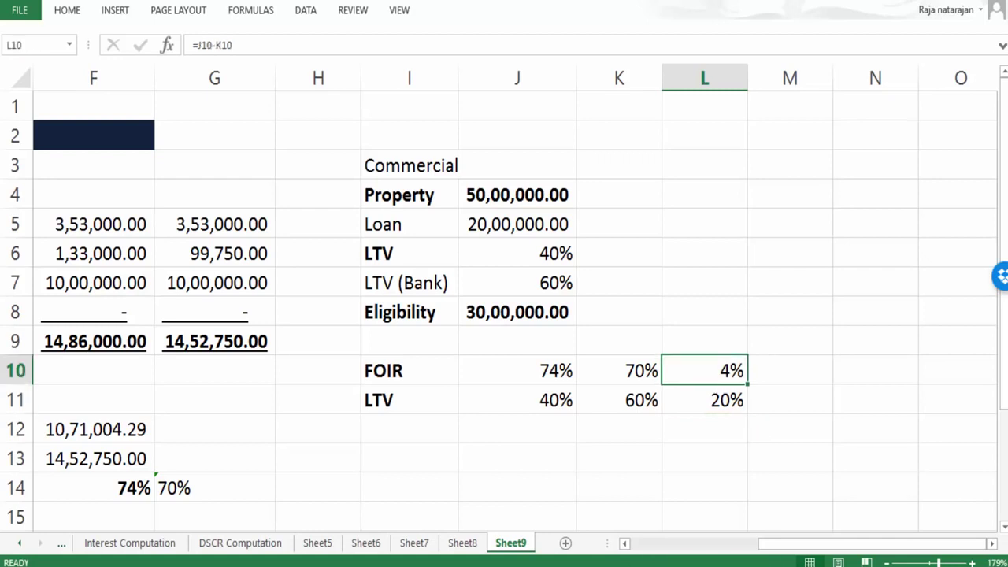
{"action": "key", "text": "Right"}
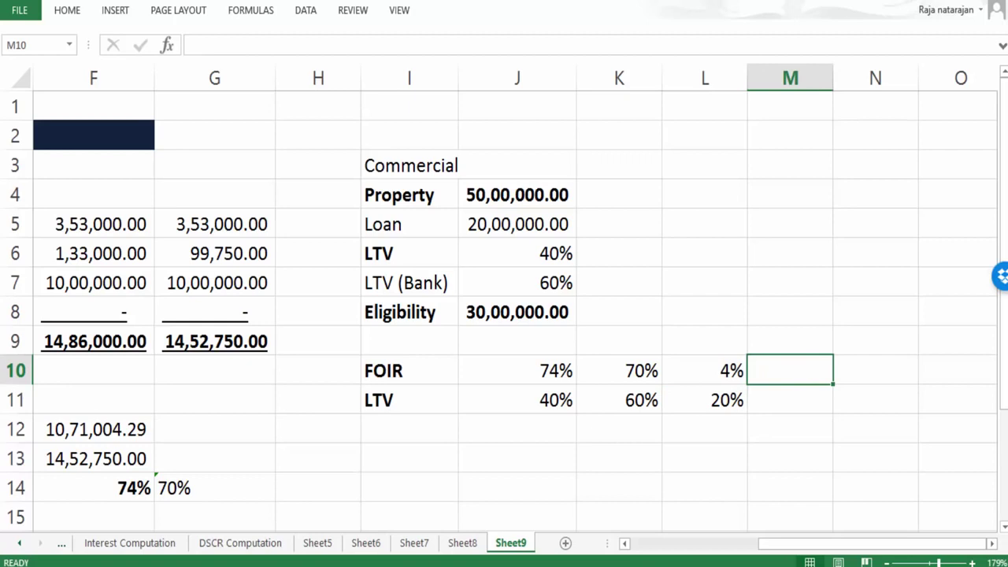
{"action": "type", "text": "nOT comfort"}
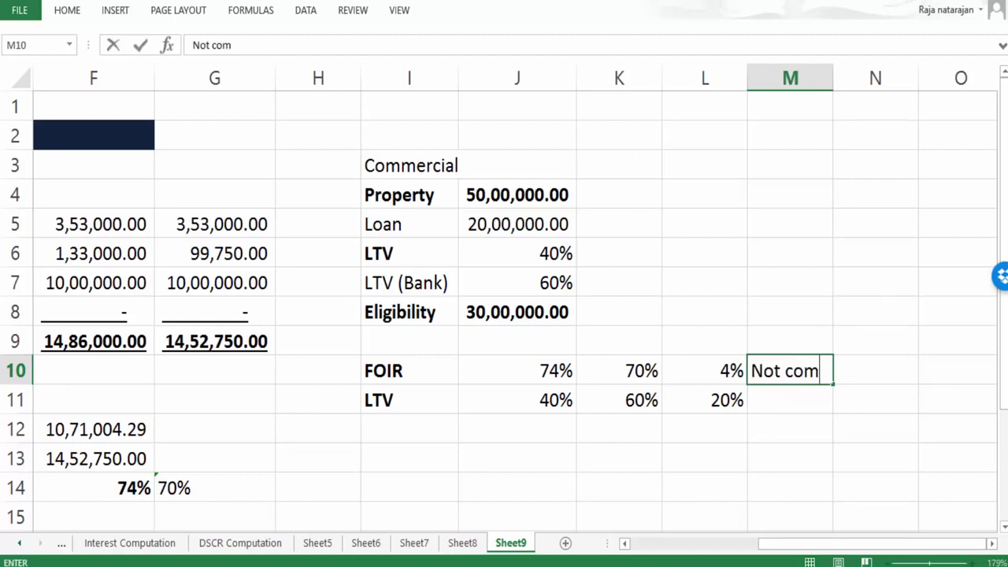
{"action": "type", "text": "able"}
{"action": "key", "text": "Return"}
{"action": "type", "text": "Comfortable"}
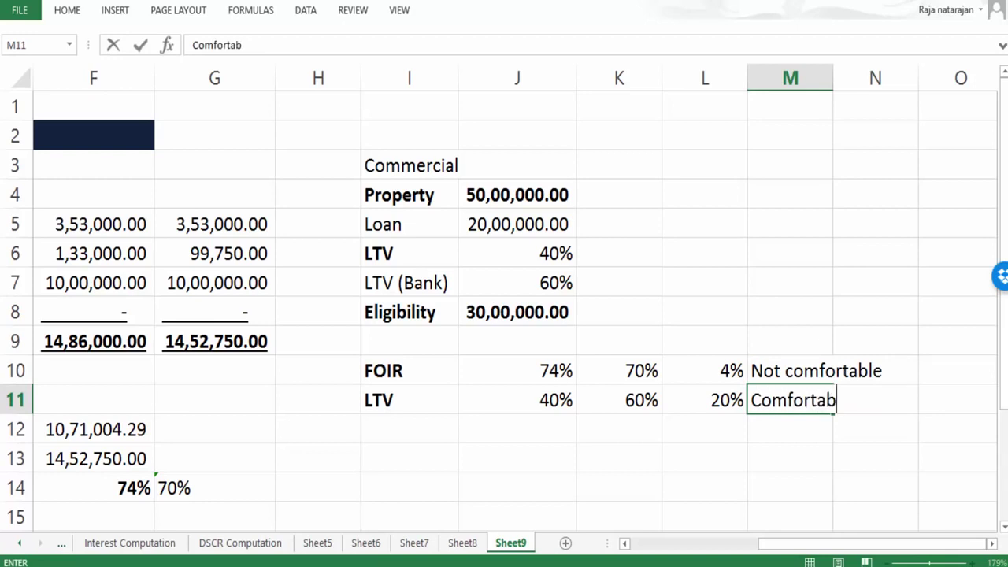
{"action": "key", "text": "Return"}
Calculate the net difference in L12 with =L11-L10 and make it bold
{"action": "left_click", "coordinate": [704, 429]}
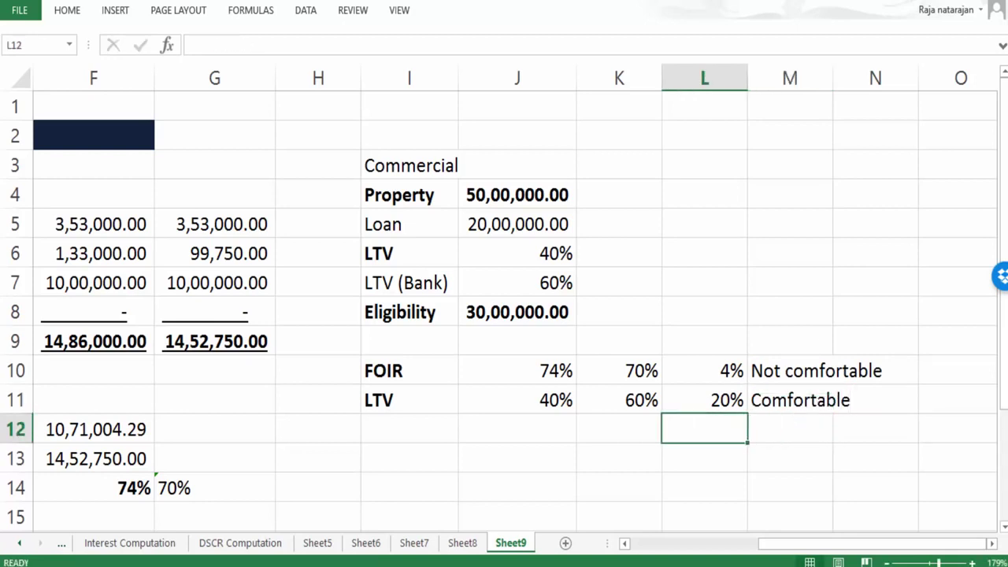
{"action": "type", "text": "="}
{"action": "key", "text": "Up"}
{"action": "type", "text": "-"}
{"action": "key", "text": "Up"}
{"action": "key", "text": "Up"}
{"action": "key", "text": "Return"}
{"action": "left_click", "coordinate": [705, 429]}
{"action": "key", "text": "ctrl+b"}
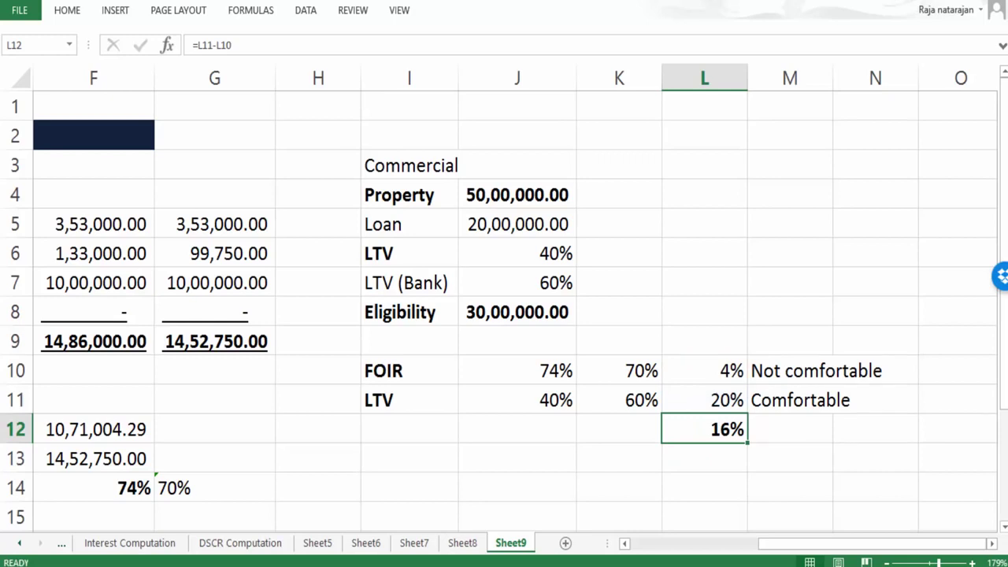
Set the commercial property value in J4 to 75,00,000
{"action": "key", "text": "Left"}
{"action": "key", "text": "Left"}
{"action": "key", "text": "Left"}
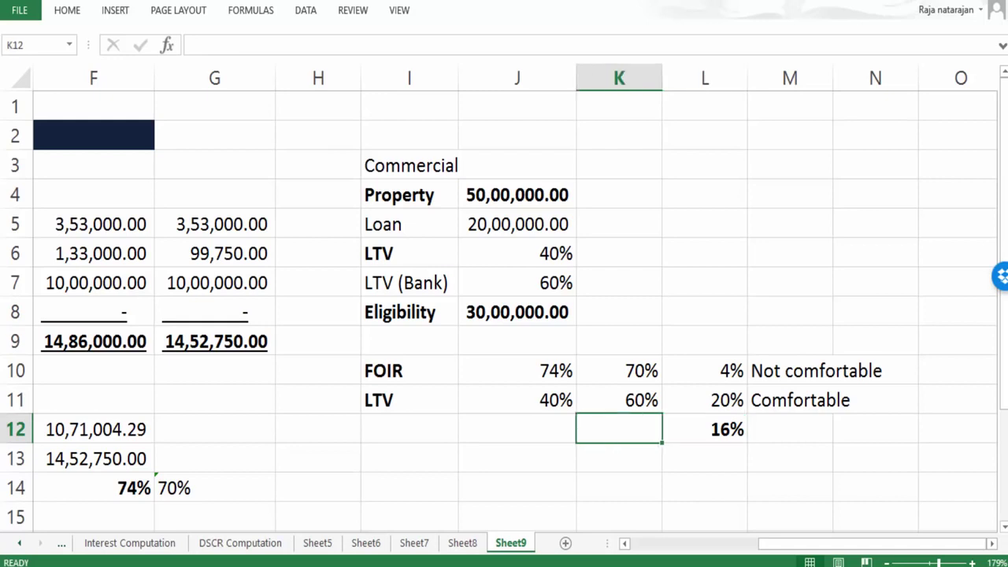
{"action": "key", "text": "Up"}
{"action": "key", "text": "Up"}
{"action": "key", "text": "Up"}
{"action": "key", "text": "Up"}
{"action": "key", "text": "Up"}
{"action": "key", "text": "Up"}
{"action": "key", "text": "Up"}
{"action": "key", "text": "Up"}
{"action": "key", "text": "Up"}
{"action": "key", "text": "Right"}
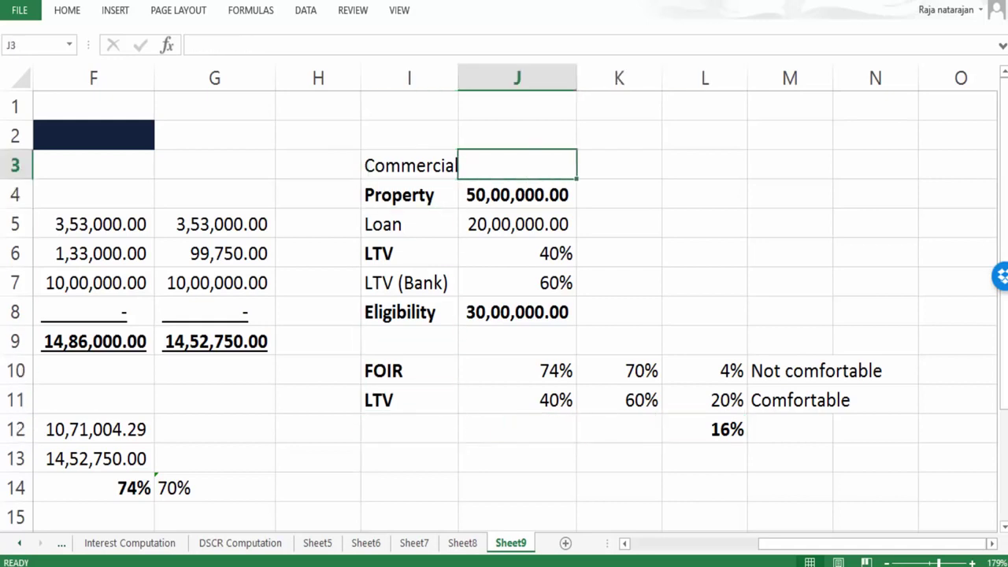
{"action": "key", "text": "Down"}
{"action": "type", "text": "75,00,00"}
{"action": "type", "text": "0"}
{"action": "key", "text": "Return"}
{"action": "key", "text": "Up"}
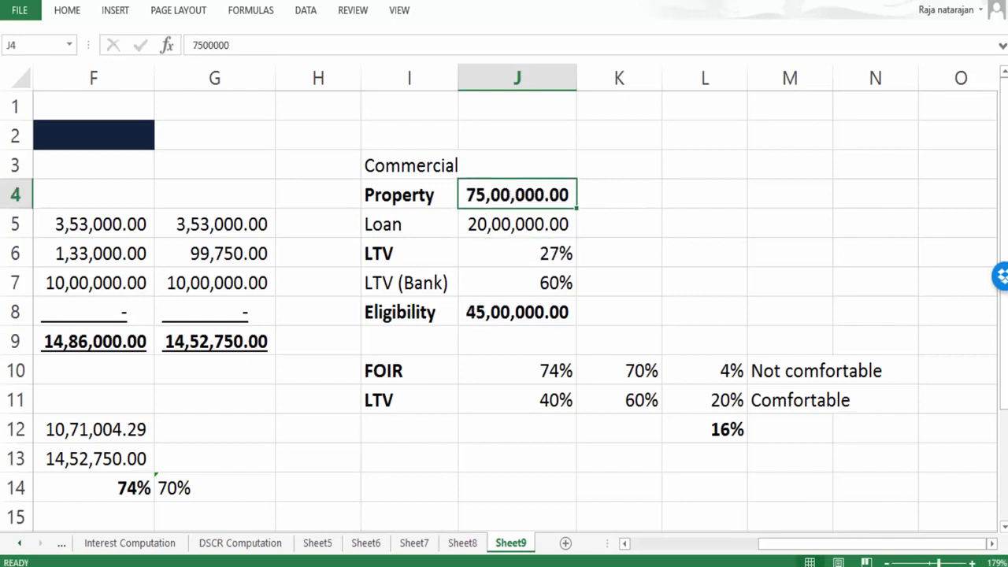
Set the borrower's LTV in the summary cell J11 to 27%
{"action": "key", "text": "Down"}
{"action": "key", "text": "Down"}
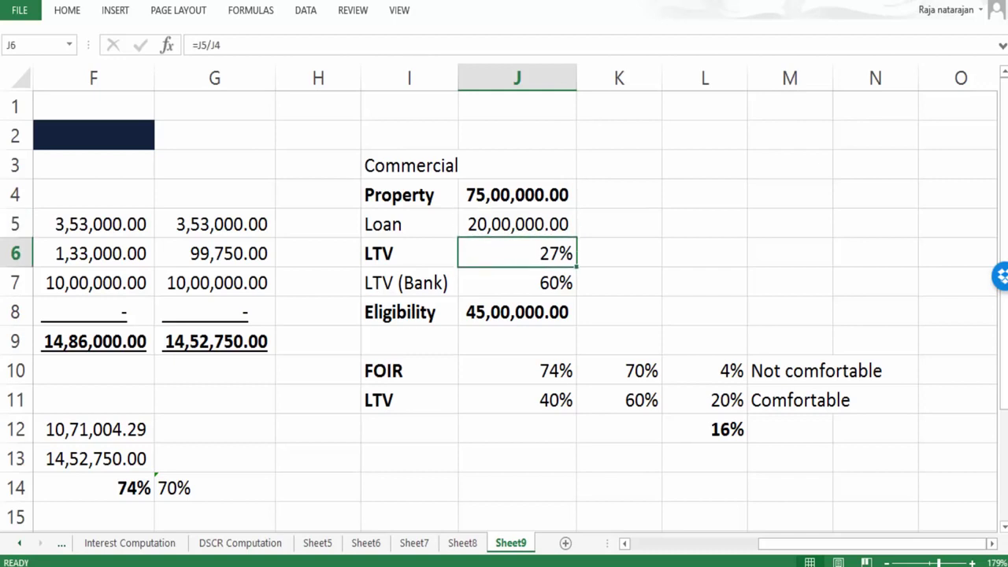
{"action": "key", "text": "Down"}
{"action": "key", "text": "Down"}
{"action": "key", "text": "Down"}
{"action": "key", "text": "Down"}
{"action": "key", "text": "Down"}
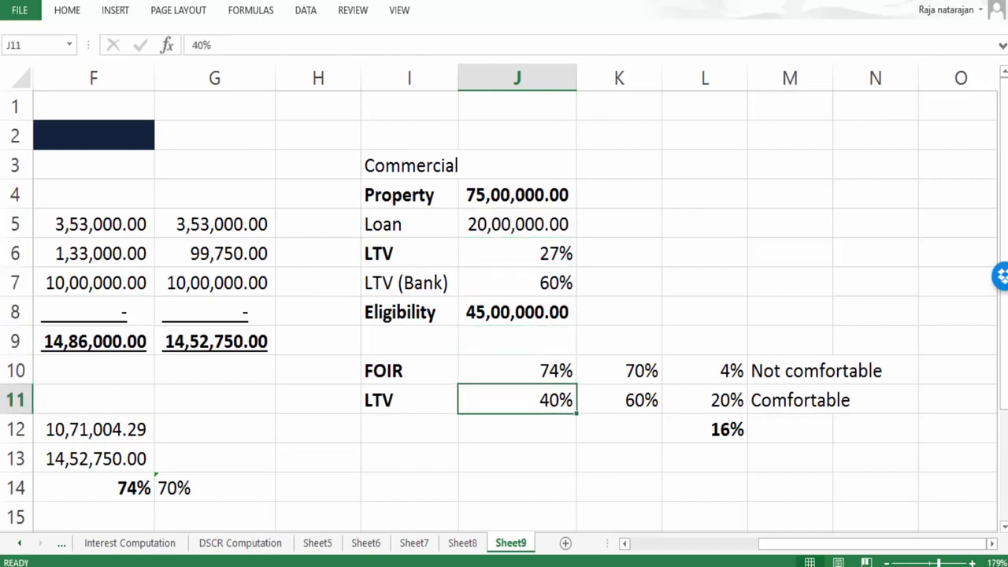
{"action": "type", "text": "27"}
{"action": "key", "text": "Return"}
Examine the FOIR and LTV differences and their net figure in L10:L12
{"action": "key", "text": "Up"}
{"action": "key", "text": "Right"}
{"action": "key", "text": "Right"}
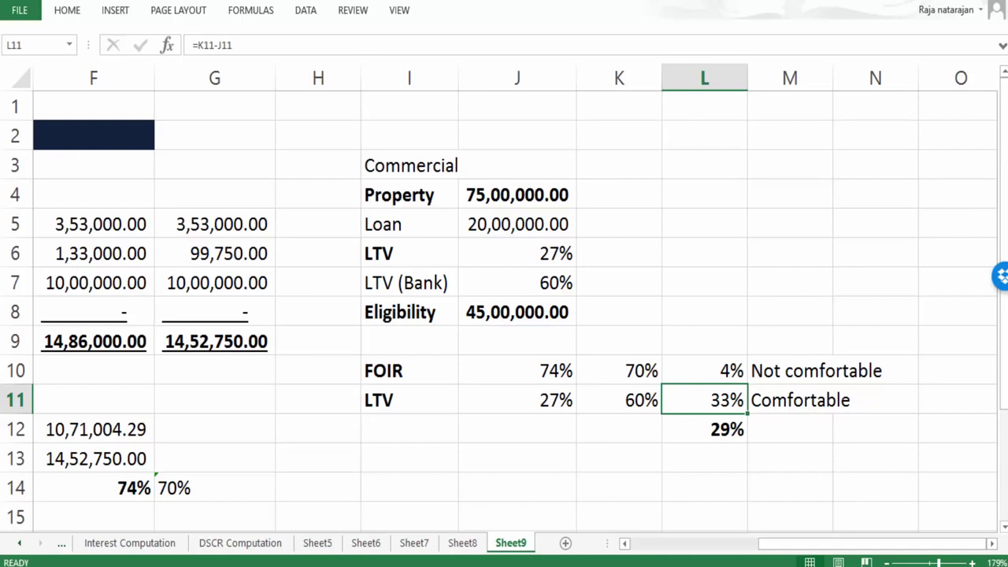
{"action": "key", "text": "Up"}
{"action": "key", "text": "Down"}
{"action": "key", "text": "Down"}
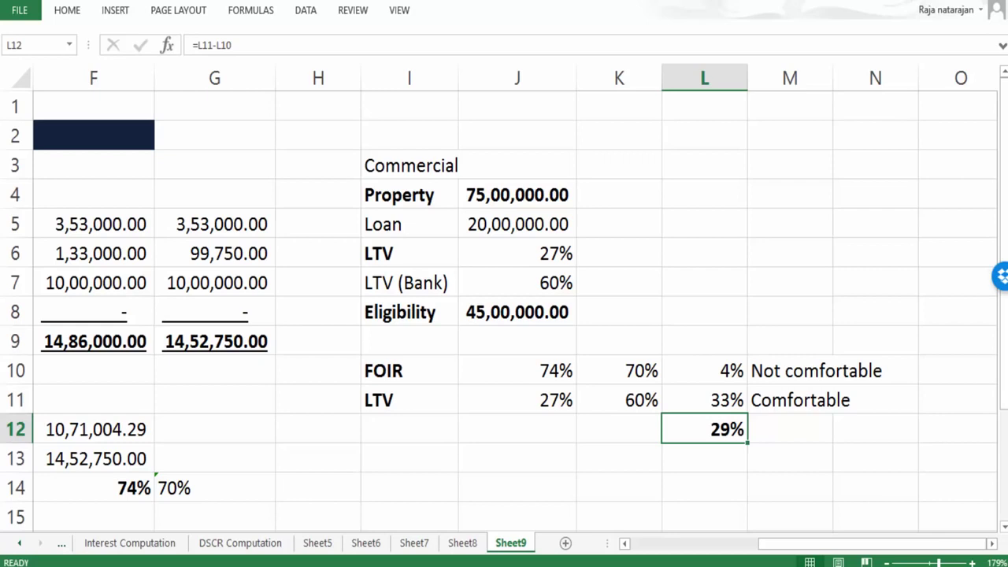
{"action": "key", "text": "Up"}
{"action": "key", "text": "Up"}
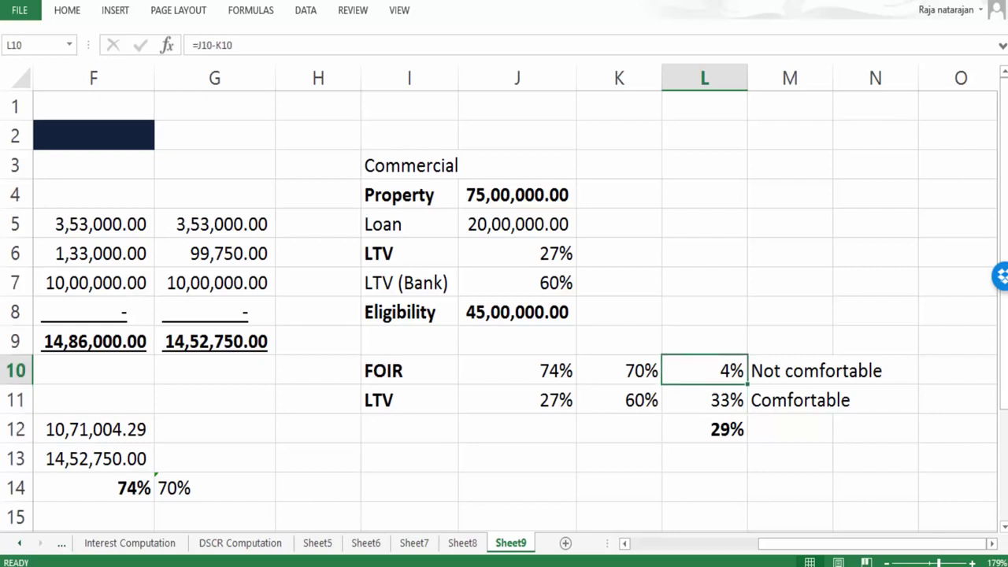
{"action": "key", "text": "Down"}
{"action": "key", "text": "Down"}
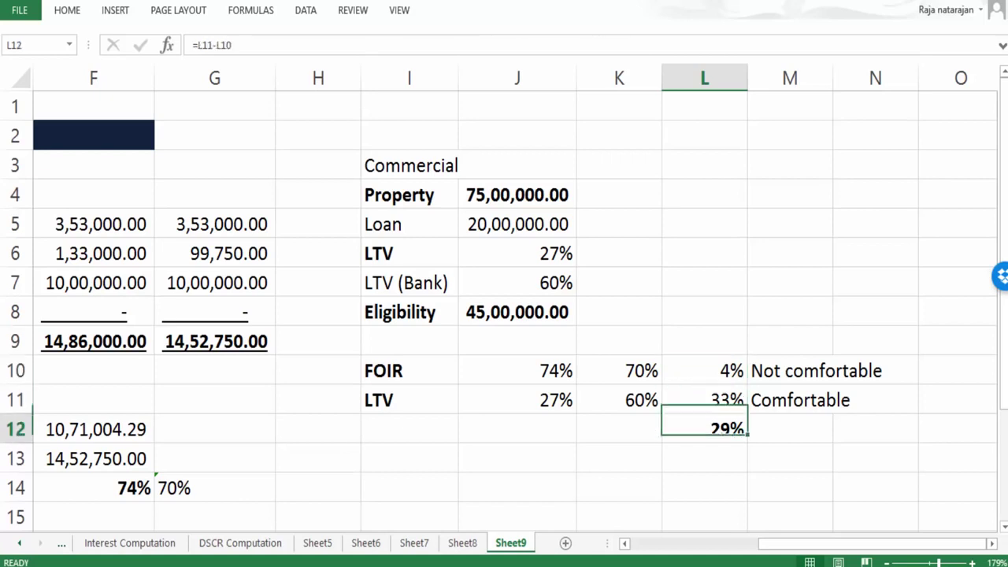
Add the bold label Additional Comfort in J12, on the row of the net difference
{"action": "key", "text": "Left"}
{"action": "key", "text": "Left"}
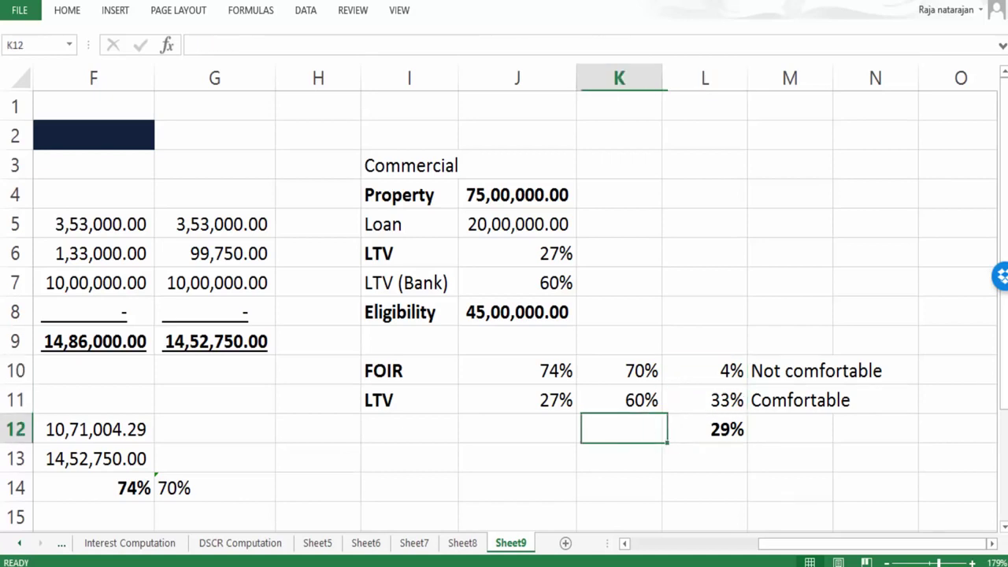
{"action": "type", "text": "Additional Comfort"}
{"action": "key", "text": "Return"}
{"action": "key", "text": "Up"}
{"action": "key", "text": "ctrl+b"}
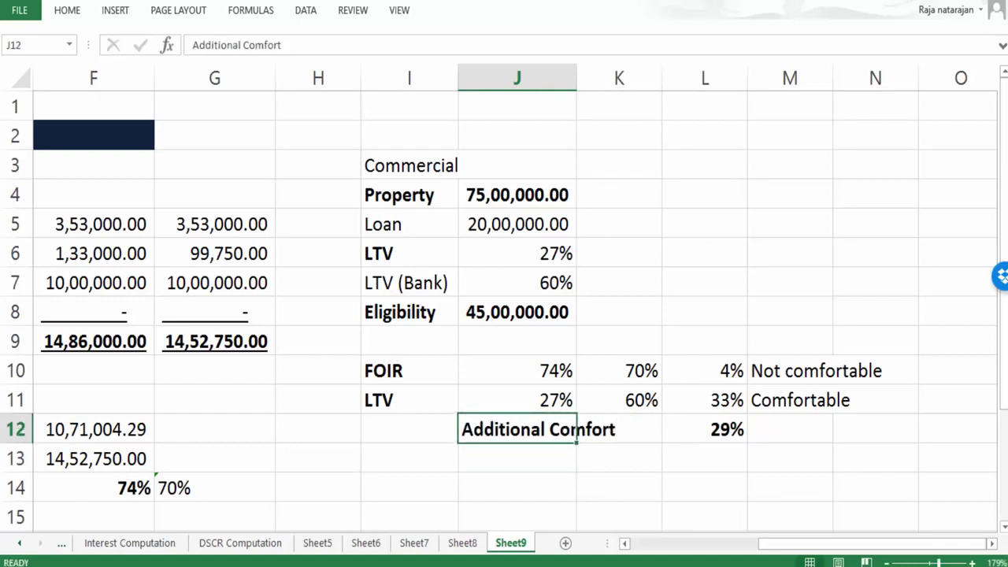
Enter the note "upto 10%" in M12, beside the additional comfort percentage
{"action": "key", "text": "Return"}
{"action": "key", "text": "Right"}
{"action": "key", "text": "Right"}
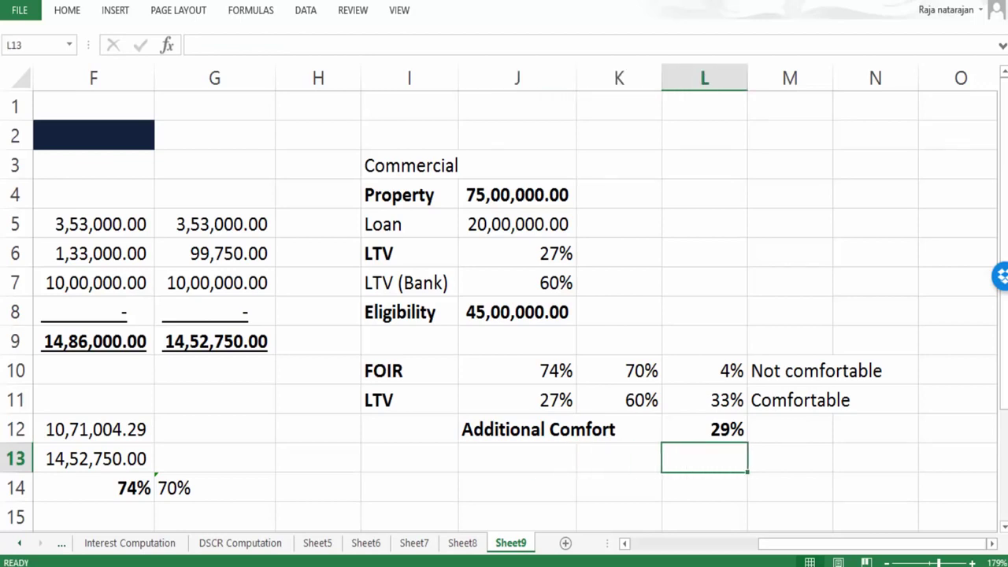
{"action": "key", "text": "Up"}
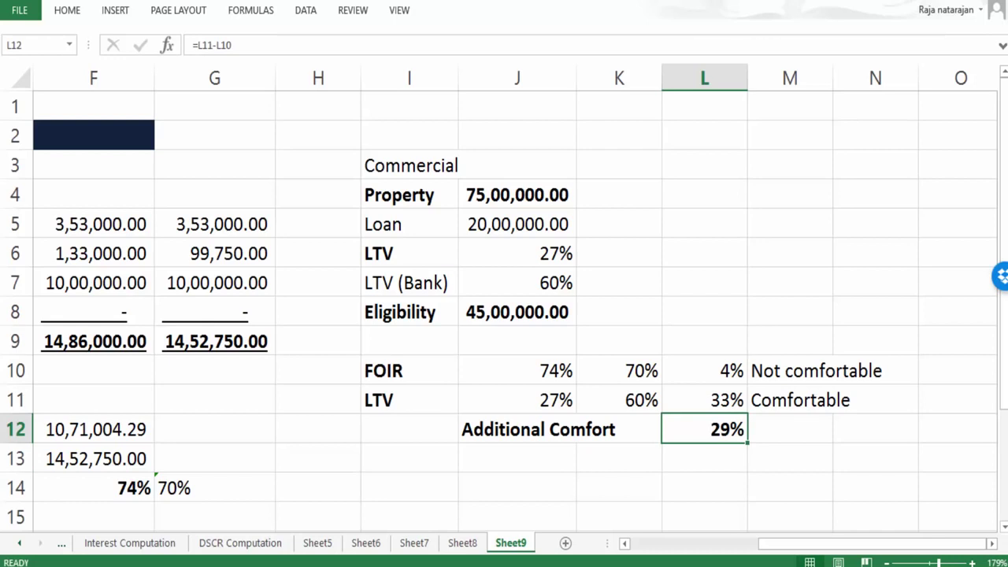
{"action": "key", "text": "Right"}
{"action": "type", "text": "upto 10%"}
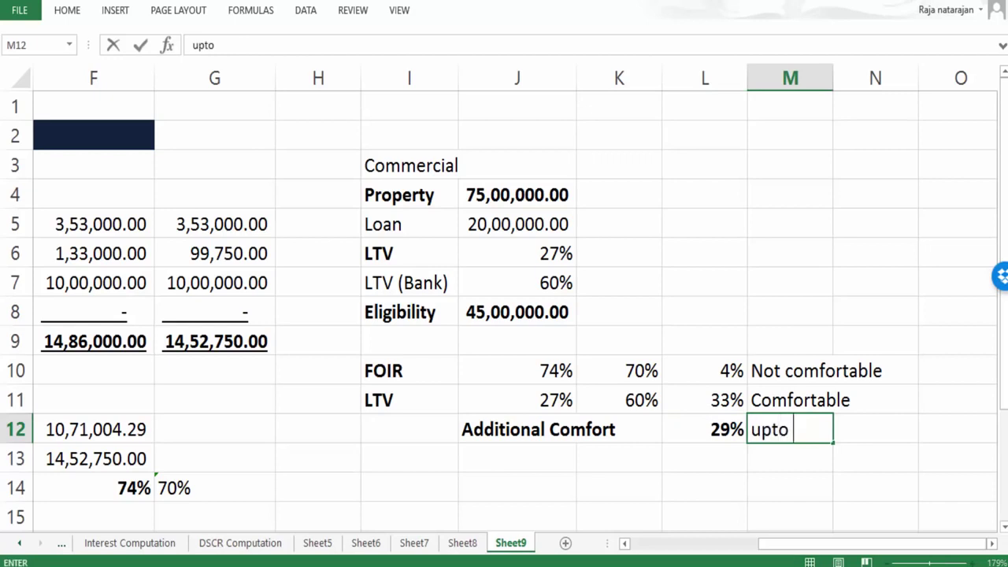
{"action": "key", "text": "ctrl+Return"}
{"action": "key", "text": "Down"}
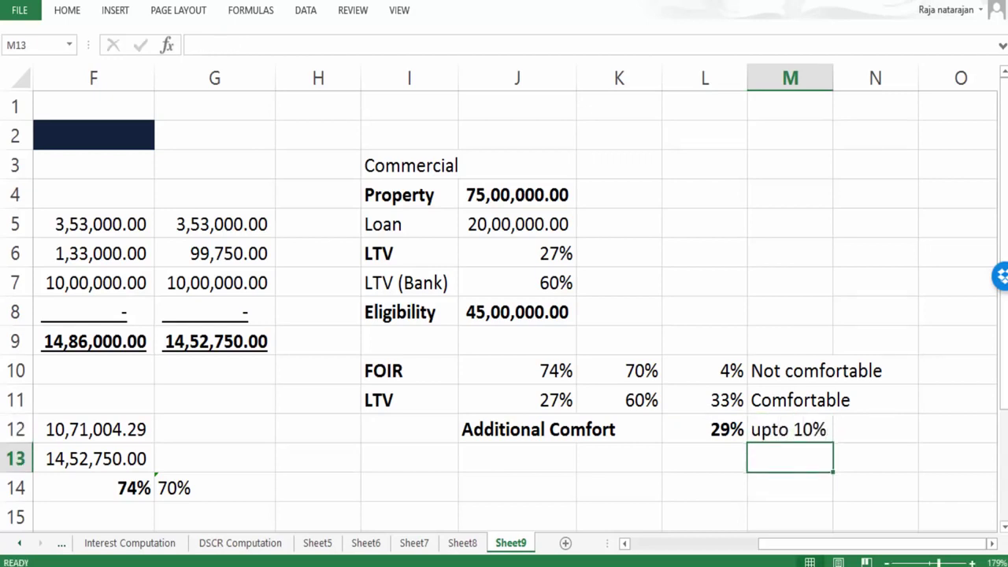
Compare the FOIR excess and LTV headroom in L10:L11 with the additional comfort note in M12
{"action": "key", "text": "Left"}
{"action": "key", "text": "Left"}
{"action": "key", "text": "Left"}
{"action": "key", "text": "Left"}
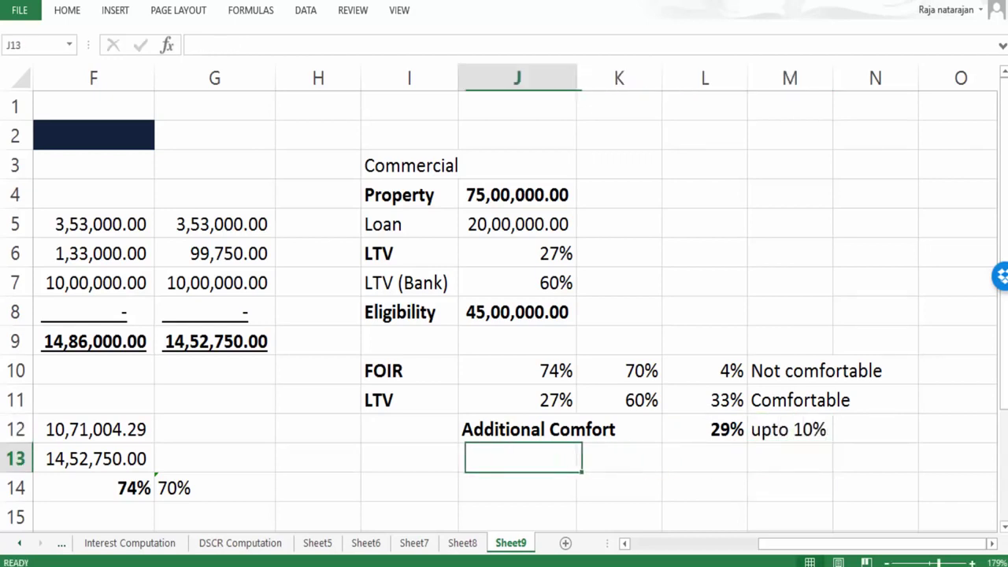
{"action": "key", "text": "Right"}
{"action": "key", "text": "Right"}
{"action": "key", "text": "Right"}
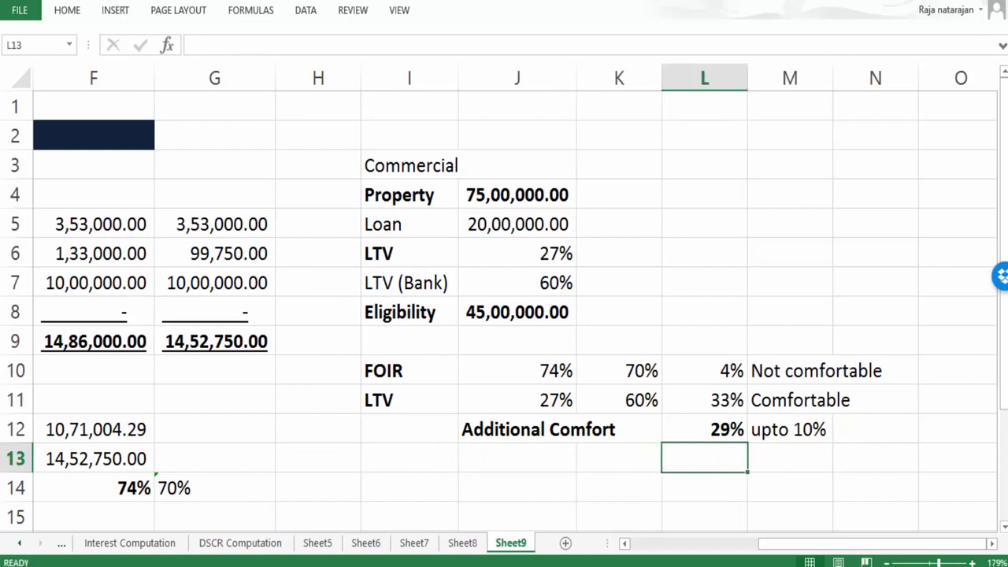
{"action": "key", "text": "Up"}
{"action": "key", "text": "Up"}
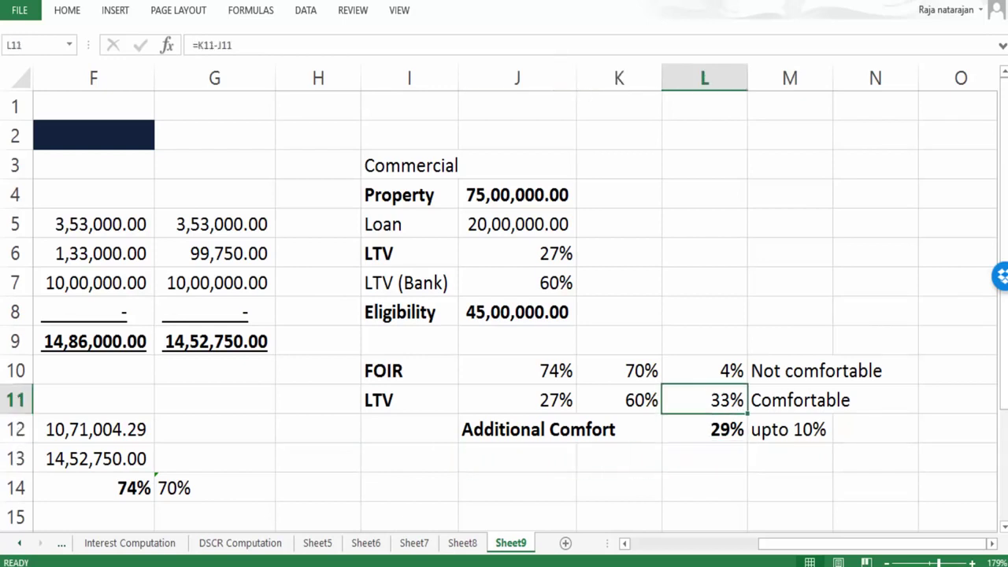
{"action": "key", "text": "Up"}
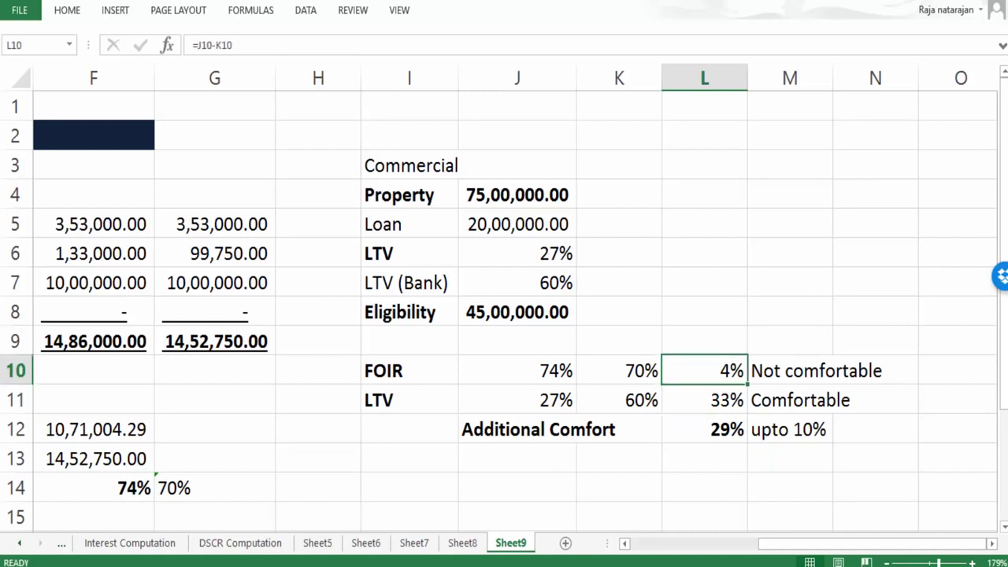
{"action": "key", "text": "Down"}
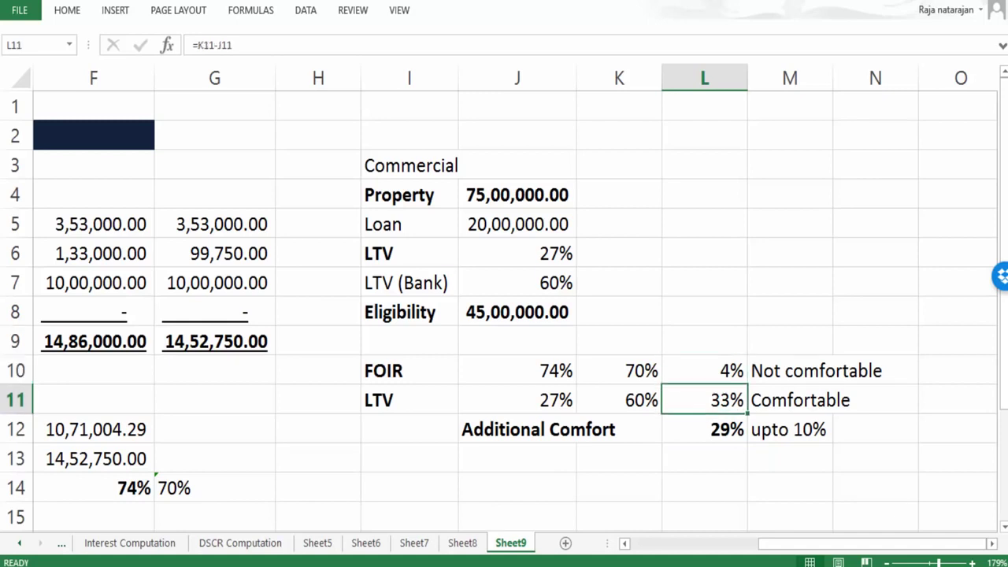
{"action": "key", "text": "Up"}
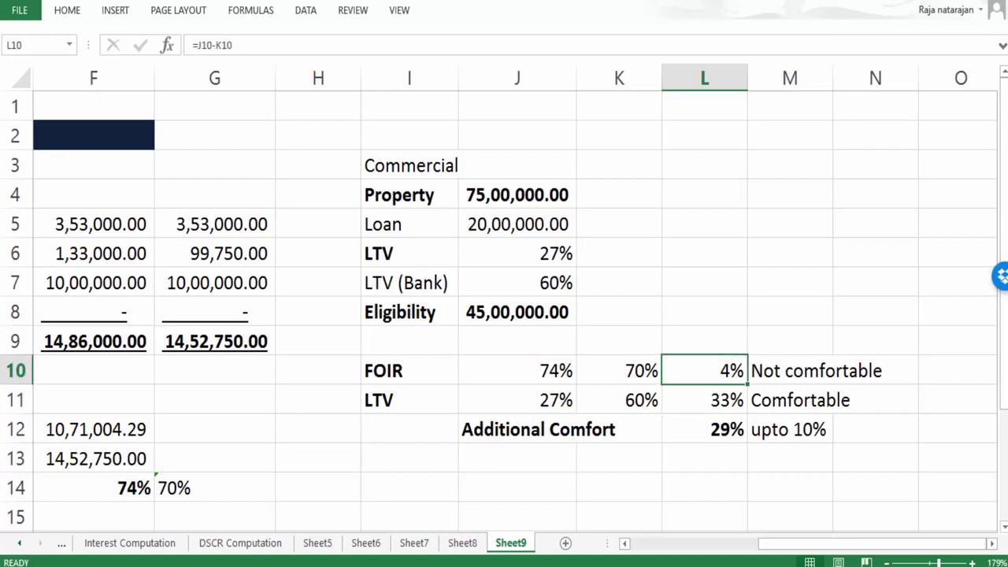
{"action": "key", "text": "Down"}
{"action": "key", "text": "Right"}
{"action": "key", "text": "Down"}
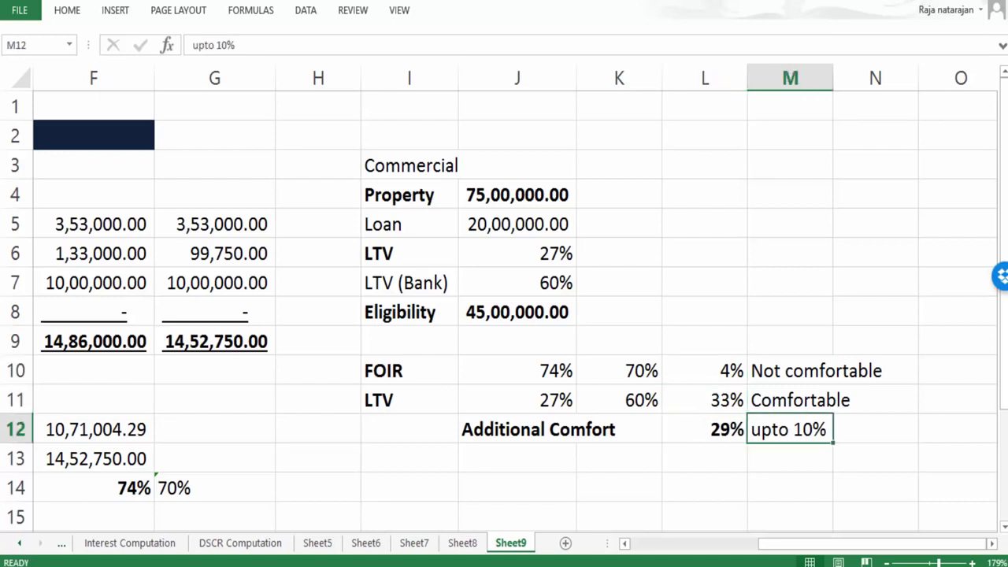
Set the commercial property value in J4 to 50,00,000
{"action": "key", "text": "Left"}
{"action": "key", "text": "Left"}
{"action": "key", "text": "Left"}
{"action": "key", "text": "Up"}
{"action": "key", "text": "Up"}
{"action": "key", "text": "Up"}
{"action": "key", "text": "Up"}
{"action": "key", "text": "Up"}
{"action": "key", "text": "Up"}
{"action": "key", "text": "Up"}
{"action": "key", "text": "Up"}
{"action": "key", "text": "Right"}
{"action": "type", "text": "50,00,000"}
{"action": "key", "text": "Return"}
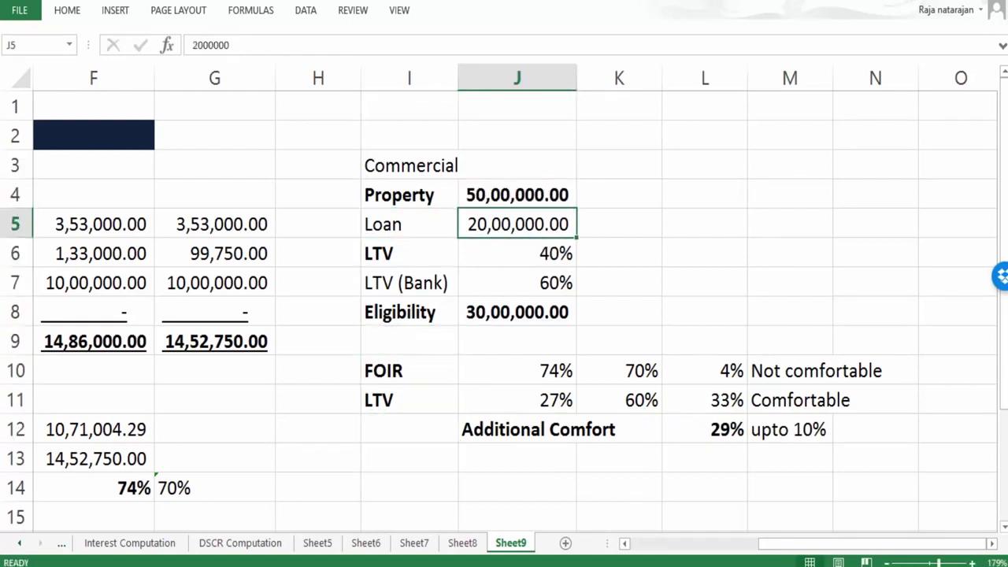
Link the LTV figure in J11 to the calculated LTV in J6
{"action": "key", "text": "Down"}
{"action": "key", "text": "Down"}
{"action": "key", "text": "Down"}
{"action": "key", "text": "Down"}
{"action": "key", "text": "Down"}
{"action": "key", "text": "Down"}
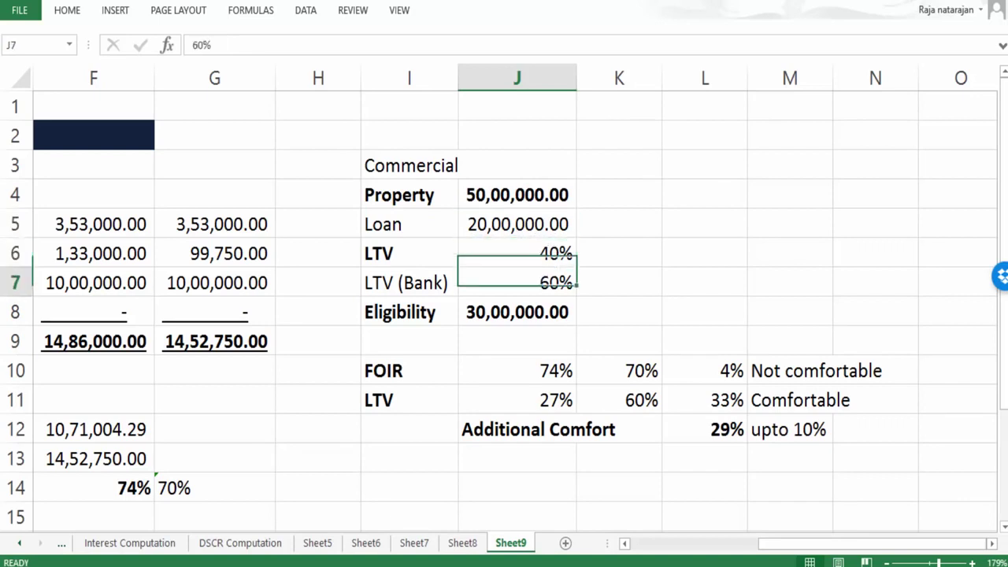
{"action": "type", "text": "="}
{"action": "key", "text": "Up"}
{"action": "key", "text": "Up"}
{"action": "key", "text": "Up"}
{"action": "key", "text": "Up"}
{"action": "key", "text": "Up"}
{"action": "key", "text": "Return"}
Compare the LTV headroom in L11 with the FOIR excess in L10 and the borrower's FOIR in J10
{"action": "key", "text": "Up"}
{"action": "key", "text": "Right"}
{"action": "key", "text": "Right"}
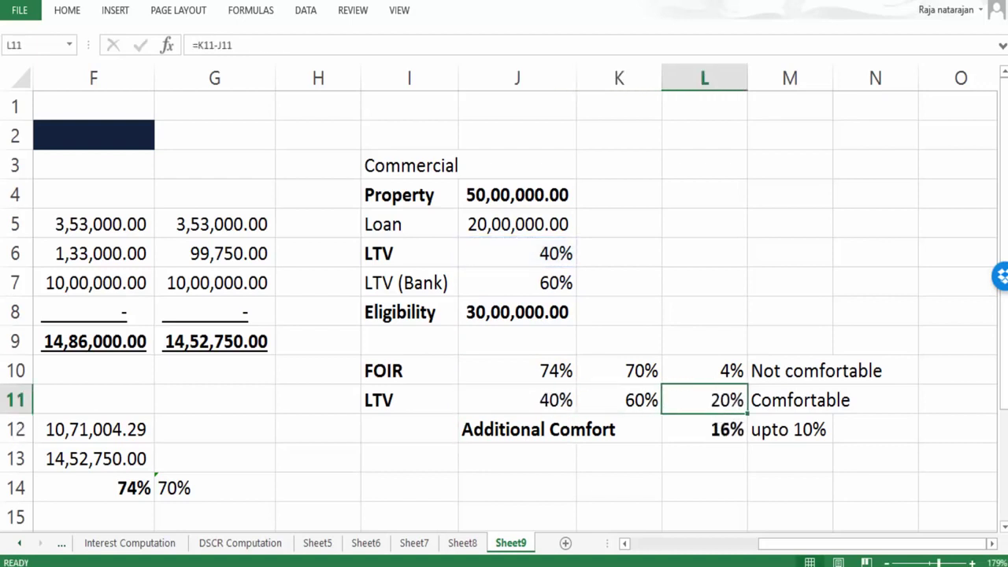
{"action": "key", "text": "Up"}
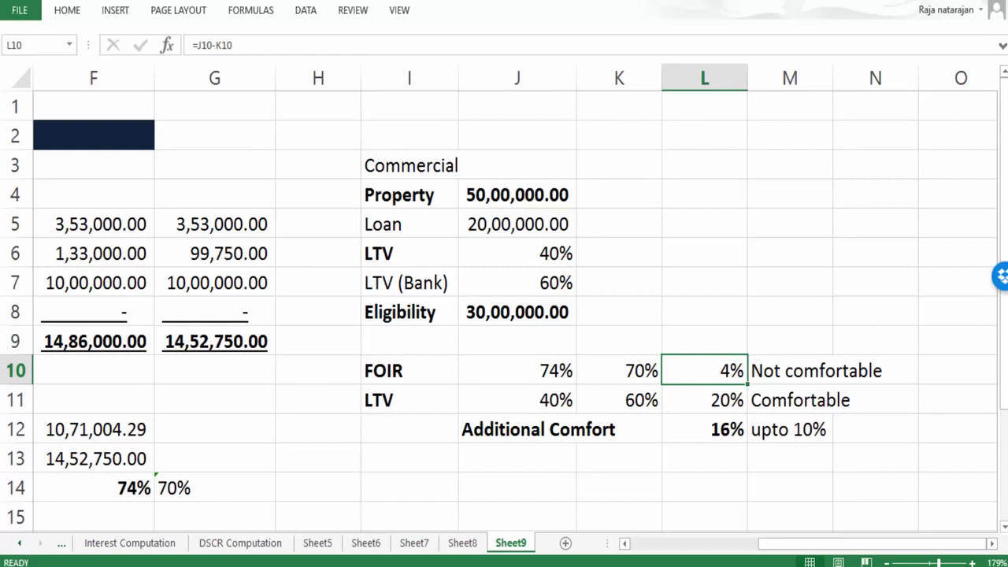
{"action": "key", "text": "Down"}
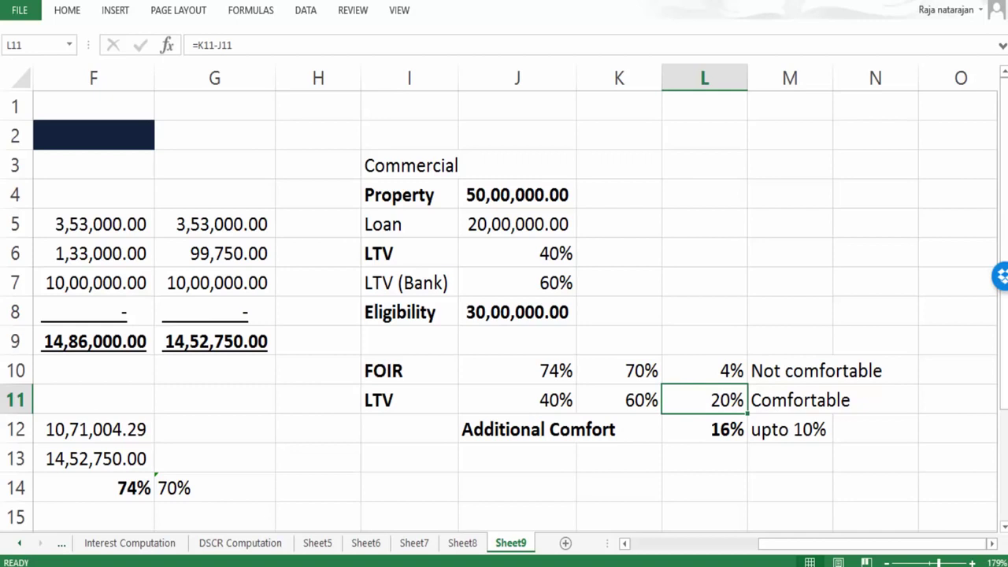
{"action": "key", "text": "Up"}
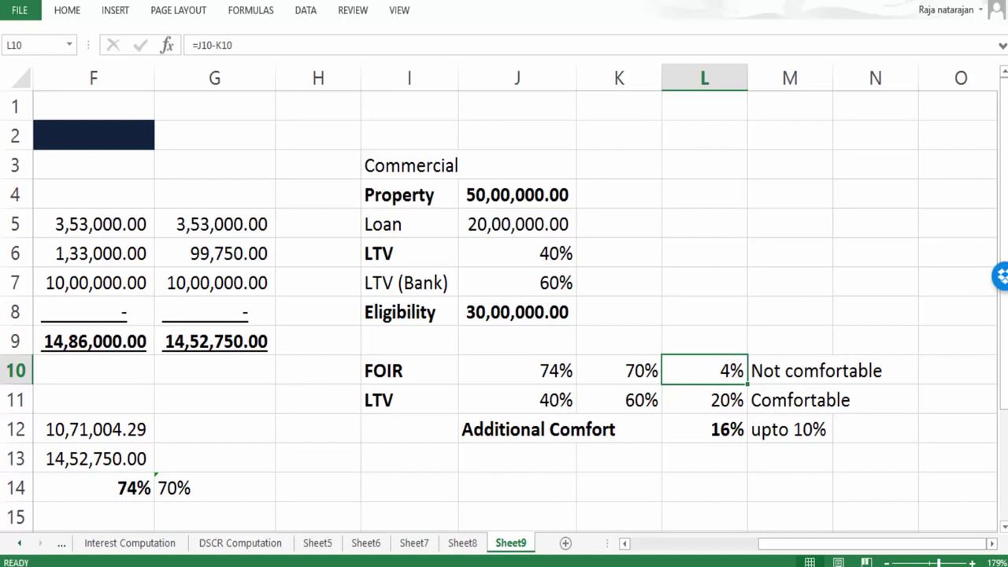
{"action": "key", "text": "Left"}
{"action": "key", "text": "Left"}
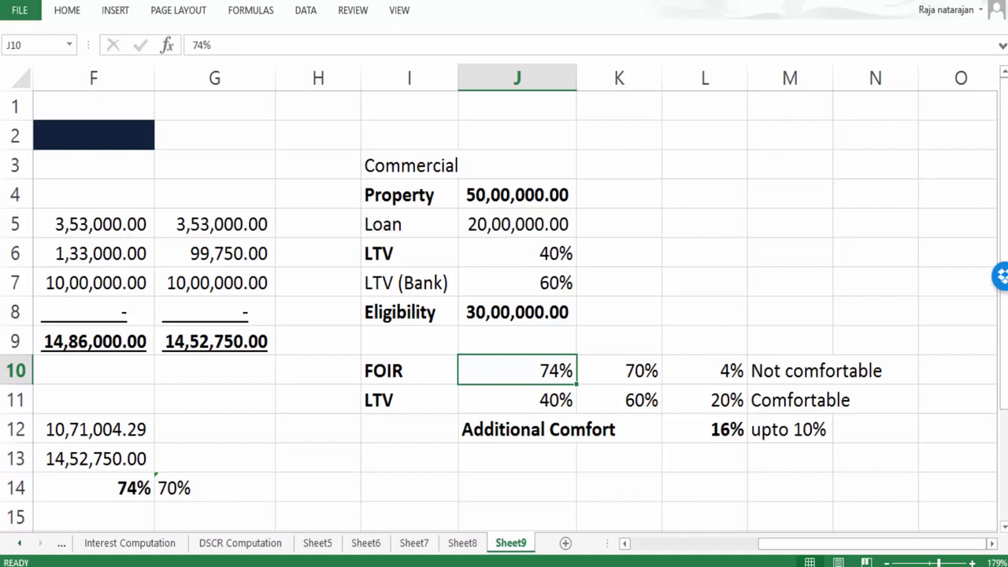
{"action": "key", "text": "Right"}
{"action": "key", "text": "Right"}
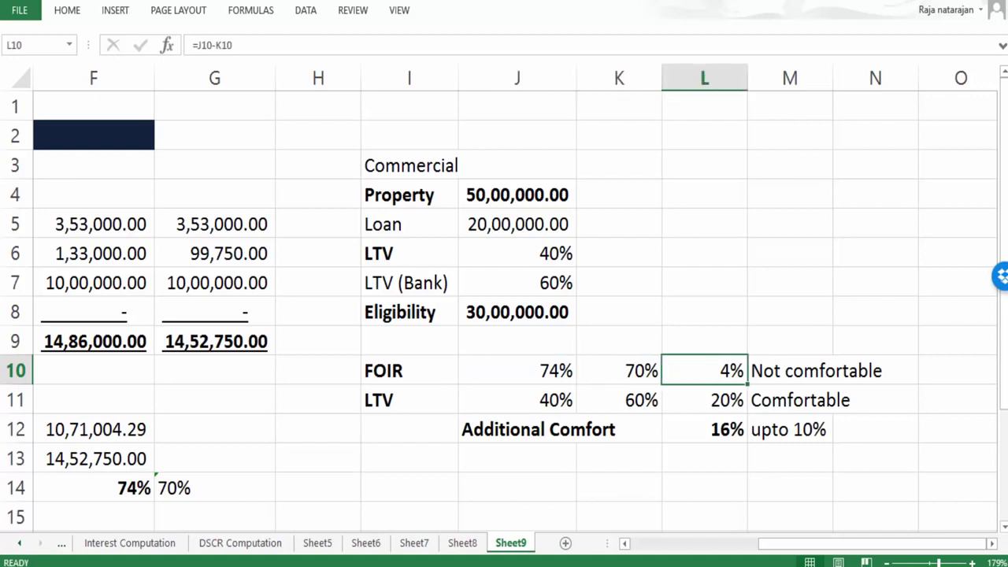
Replace the differences with 80% for FOIR in L10 and 10% for LTV in L11, and clear the additional comfort percentage in L12
{"action": "type", "text": "80"}
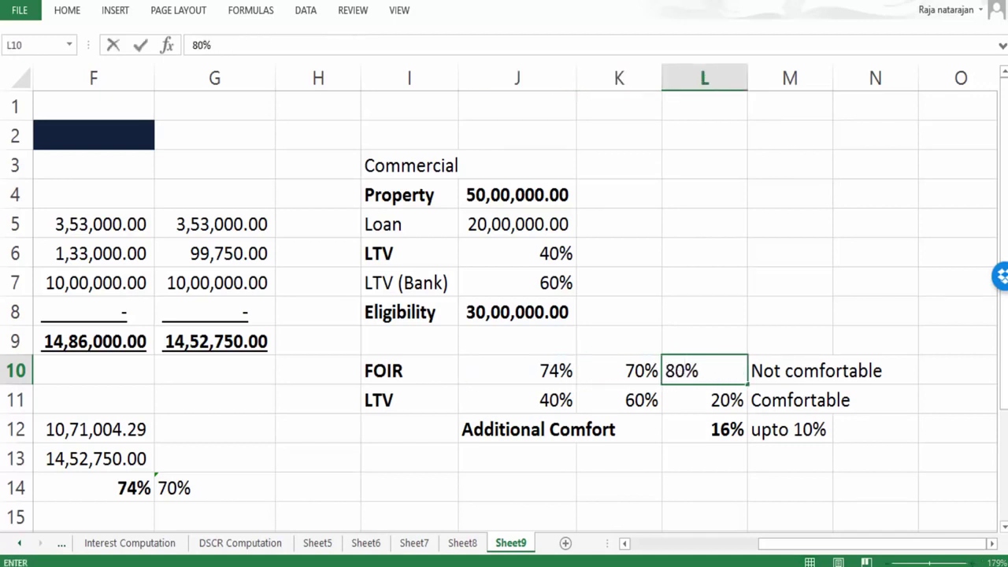
{"action": "key", "text": "Return"}
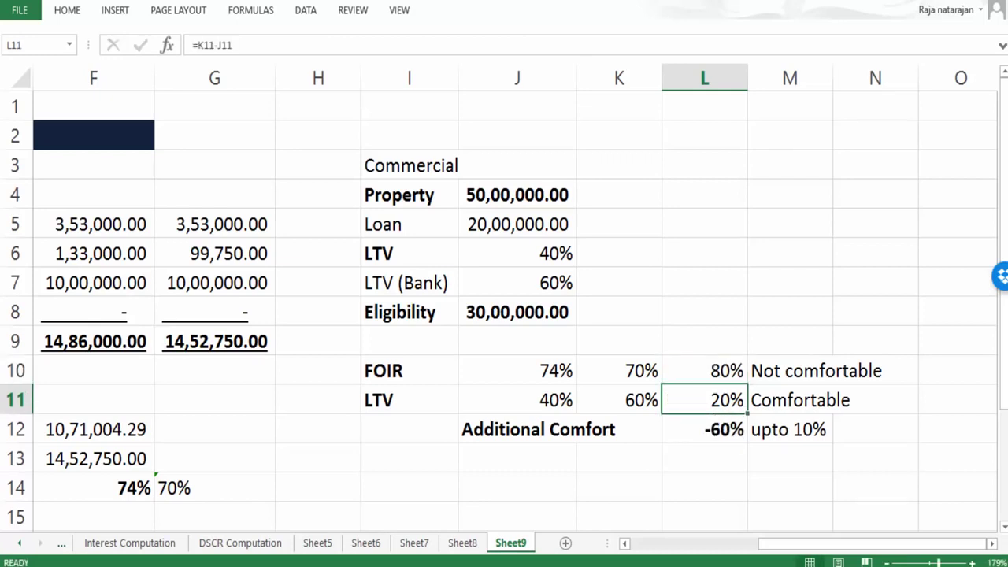
{"action": "type", "text": "10"}
{"action": "key", "text": "Return"}
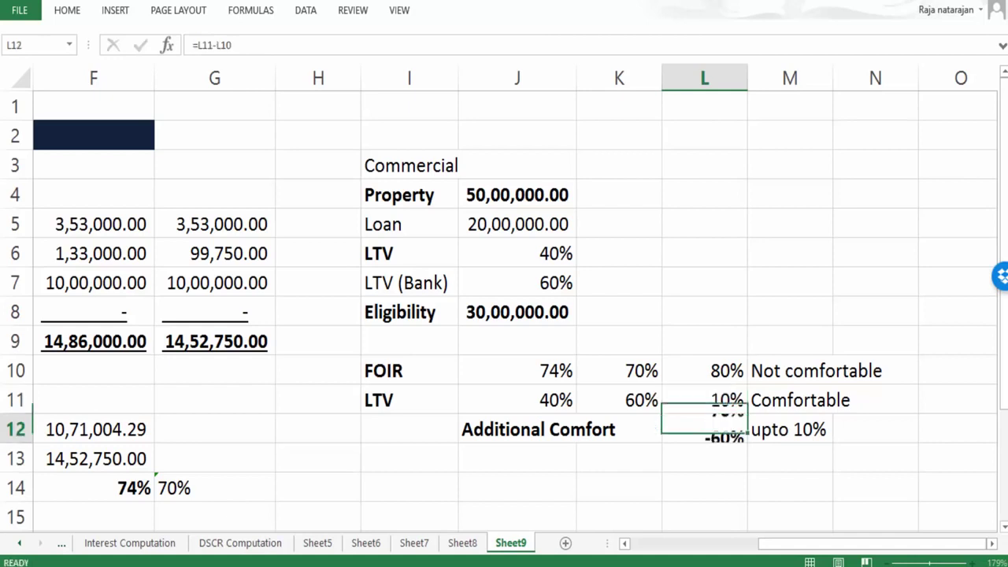
{"action": "key", "text": "Delete"}
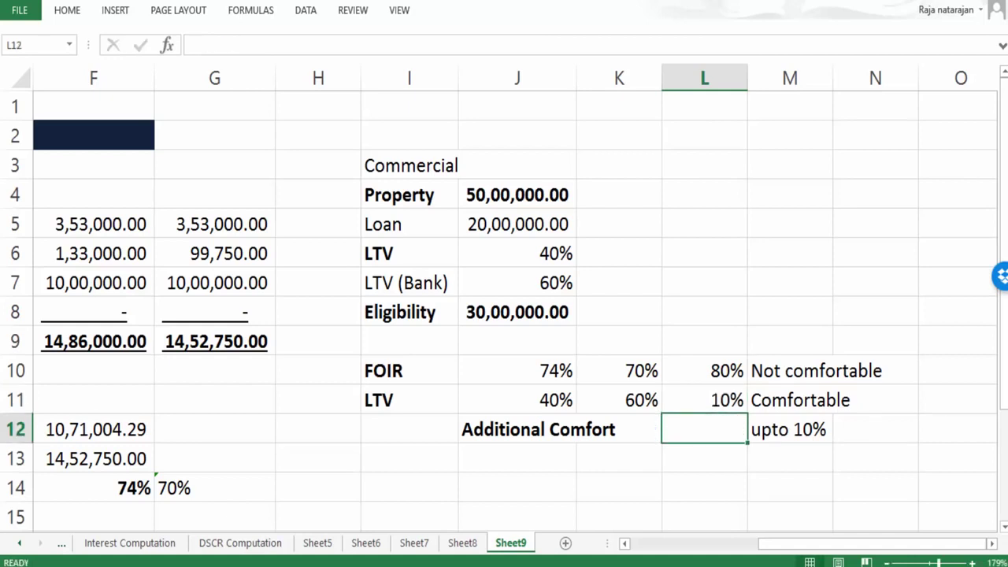
Examine the FOIR and LTV percentages in L10:L11 against the borrower's FOIR in J10
{"action": "key", "text": "Up"}
{"action": "key", "text": "Up"}
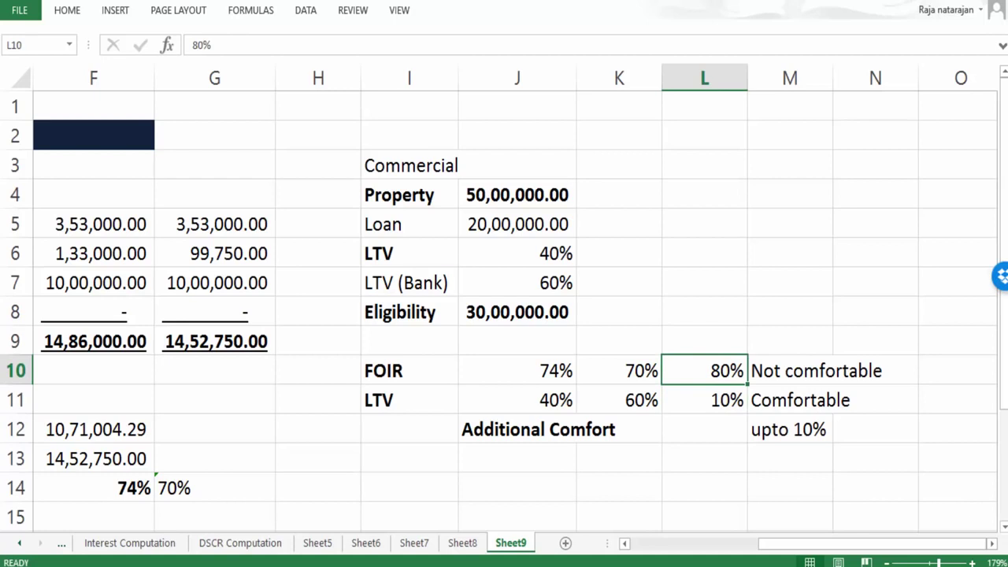
{"action": "key", "text": "Down"}
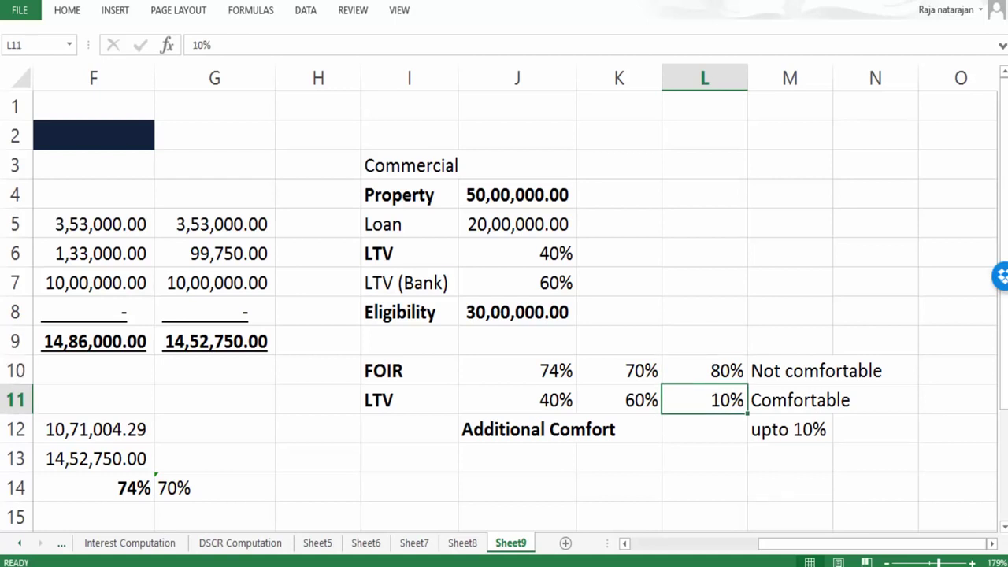
{"action": "key", "text": "Up"}
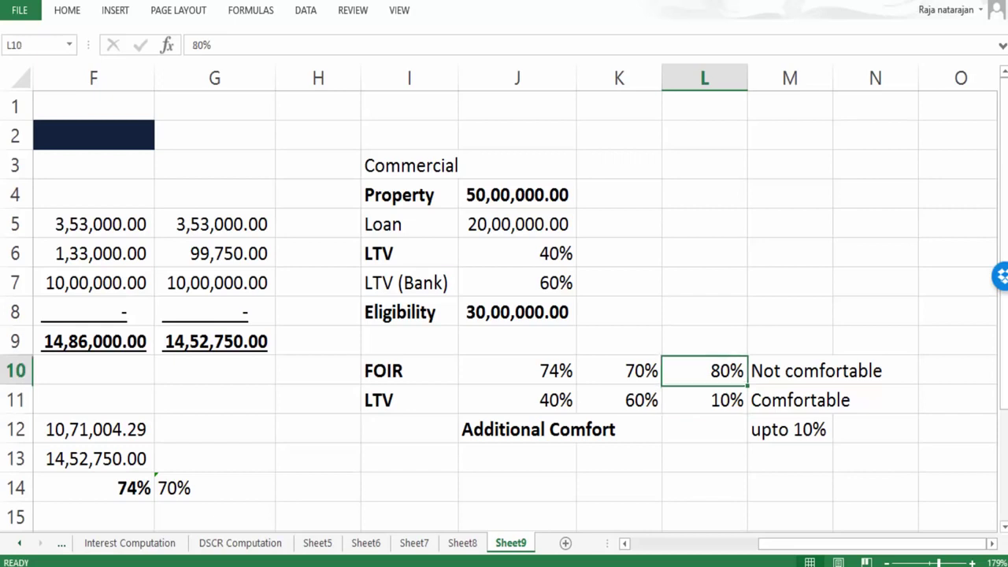
{"action": "key", "text": "Down"}
{"action": "key", "text": "Up"}
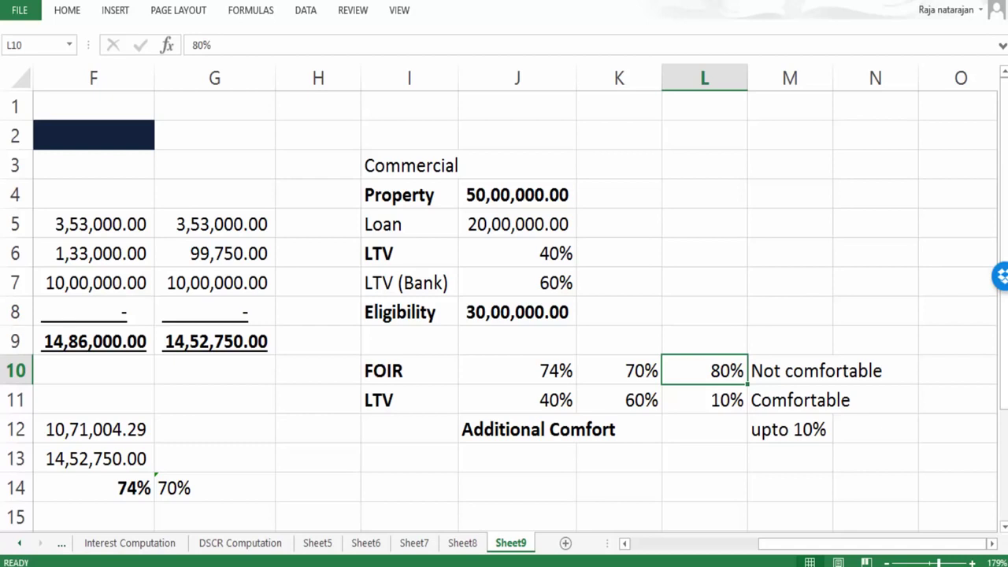
{"action": "key", "text": "Left"}
{"action": "key", "text": "Left"}
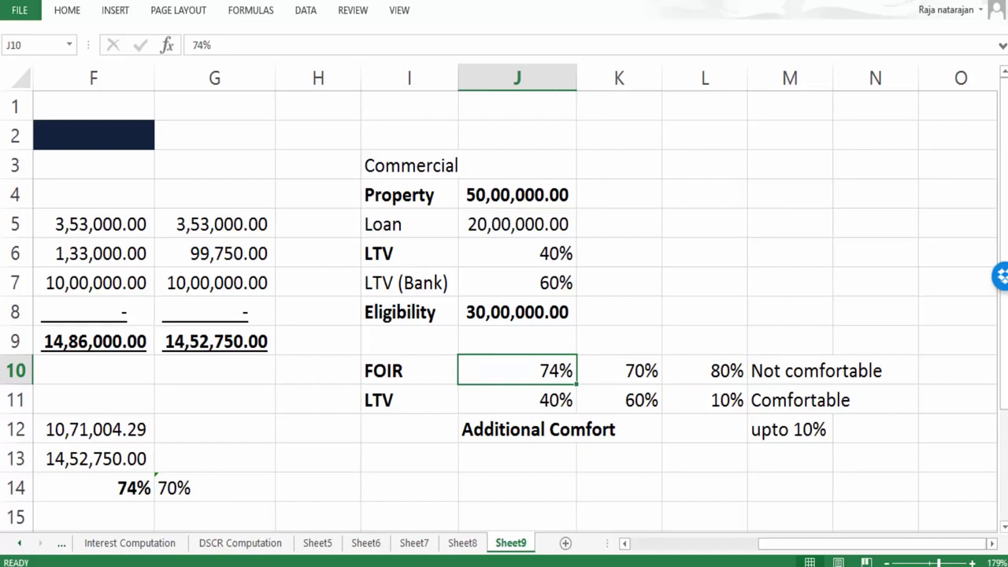
{"action": "key", "text": "Right"}
{"action": "key", "text": "Right"}
{"action": "key", "text": "shift+Down"}
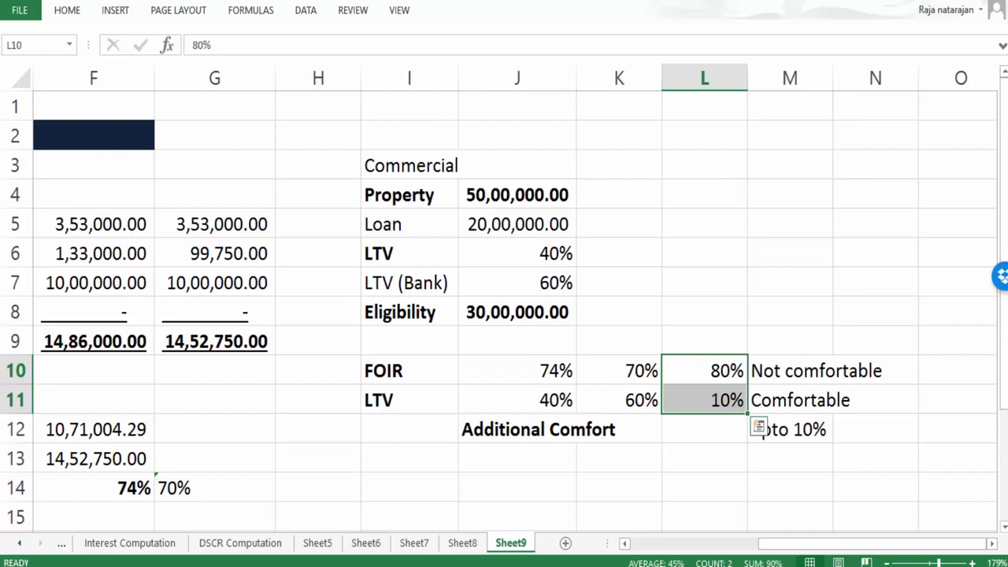
{"action": "key", "text": "Left"}
{"action": "key", "text": "Left"}
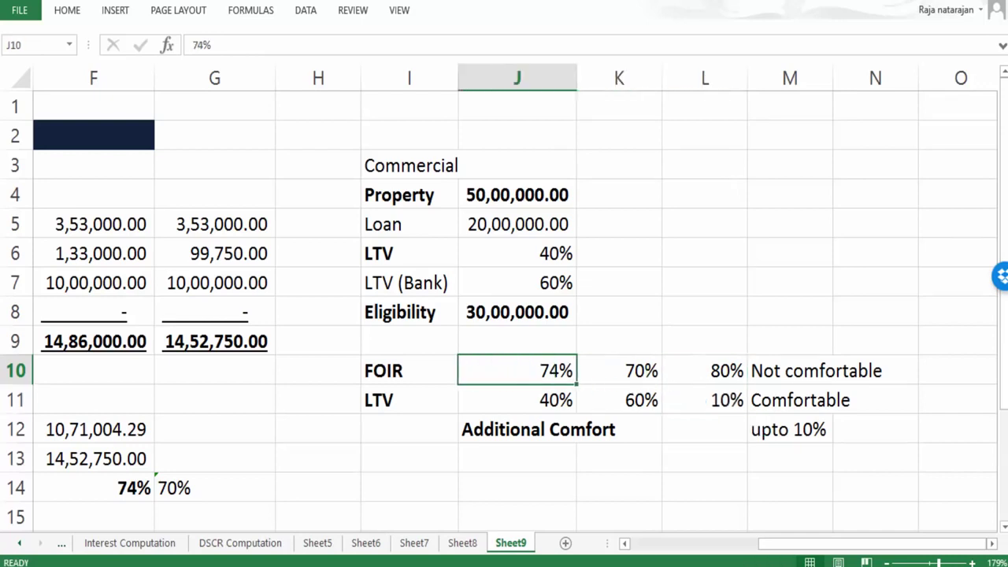
Return to the Proposed section of the FOIR calculation and select the loan amount in C5
{"action": "key", "text": "Left"}
{"action": "key", "text": "Left"}
{"action": "key", "text": "Left"}
{"action": "key", "text": "Left"}
{"action": "key", "text": "Left"}
{"action": "key", "text": "Left"}
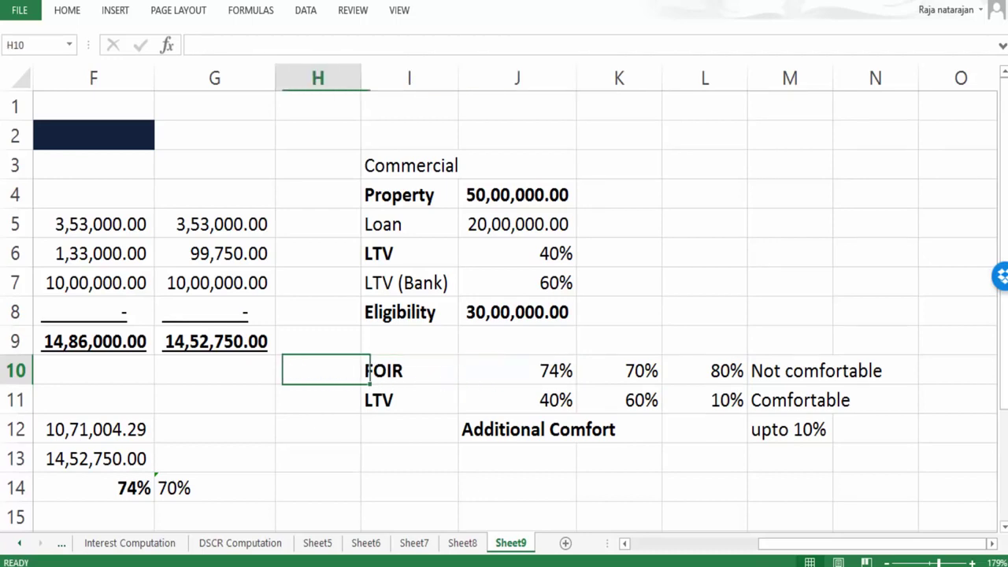
{"action": "key", "text": "Up"}
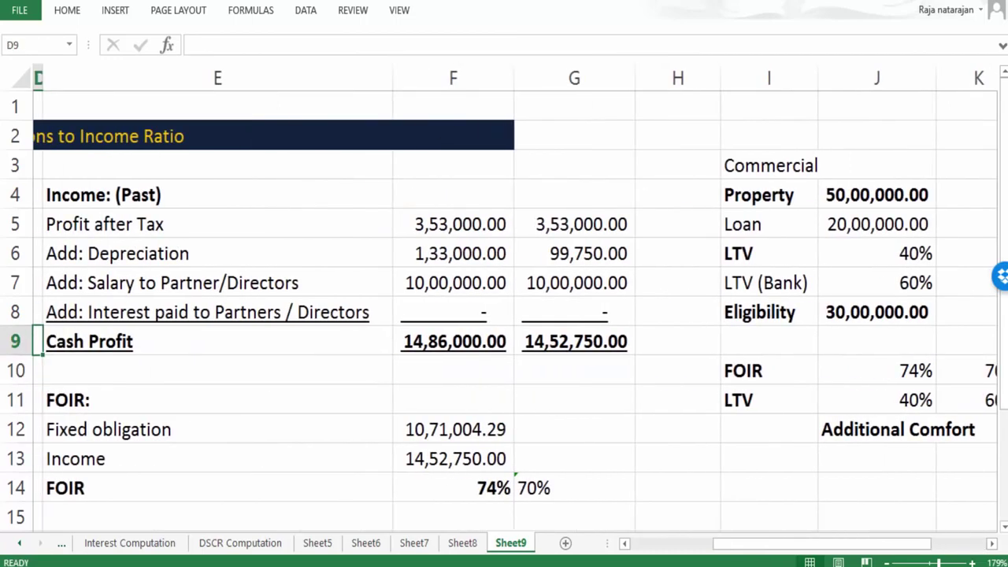
{"action": "key", "text": "Left"}
{"action": "key", "text": "Left"}
{"action": "key", "text": "Up"}
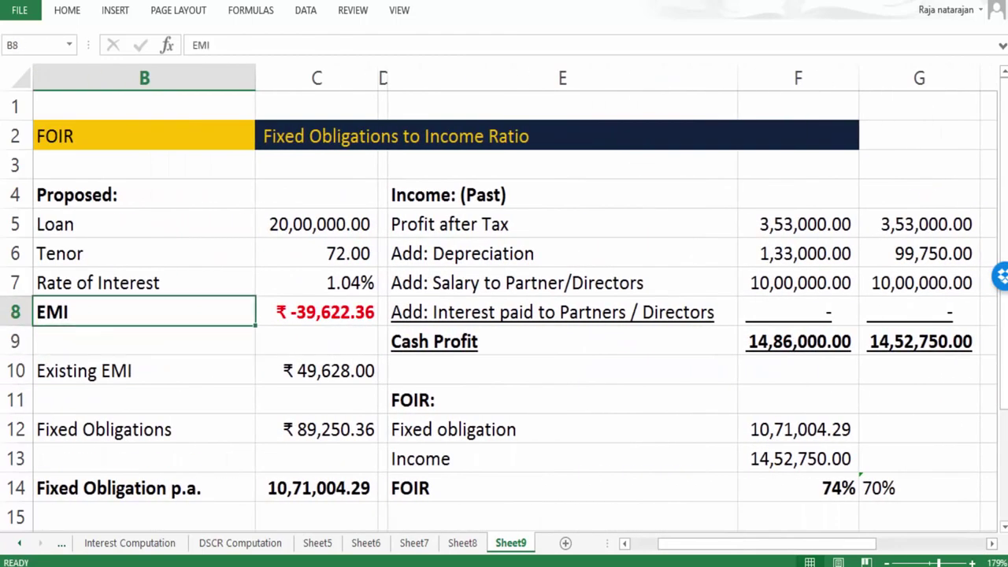
{"action": "key", "text": "Up"}
{"action": "key", "text": "Up"}
{"action": "key", "text": "Up"}
{"action": "key", "text": "Right"}
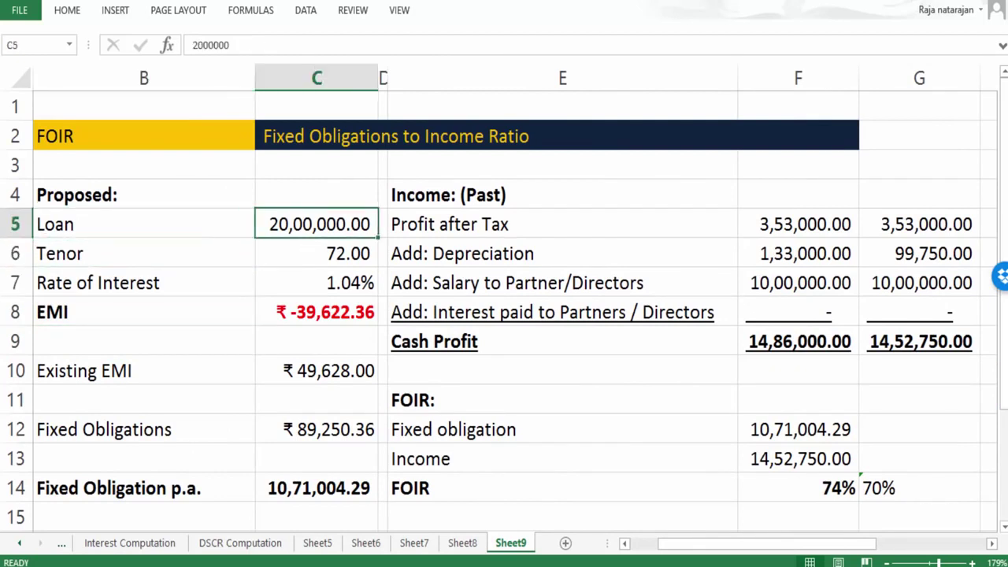